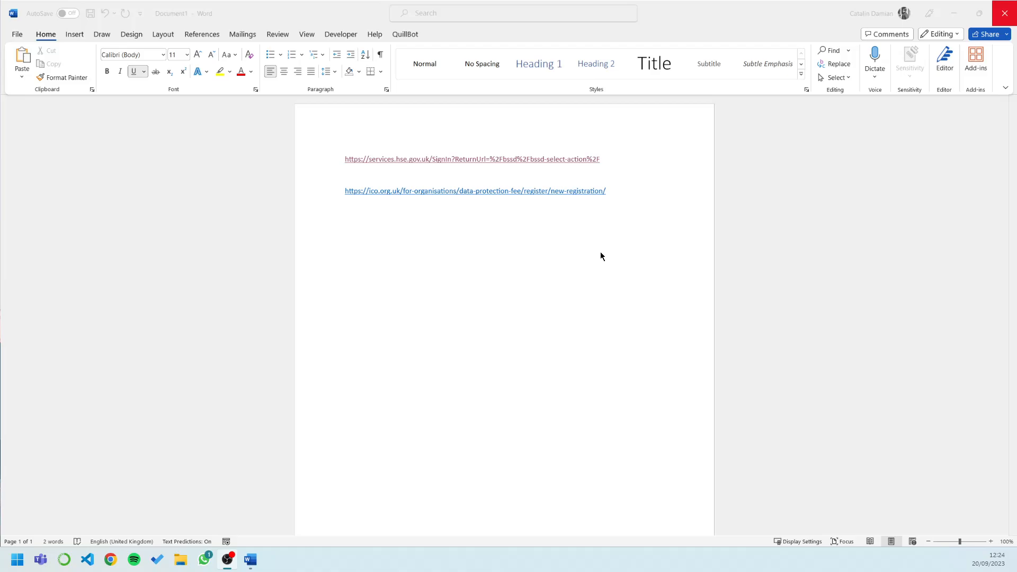
# Step: Bring the Word document with the HSE and ICO registration links to the front
pyautogui.click(592, 193)
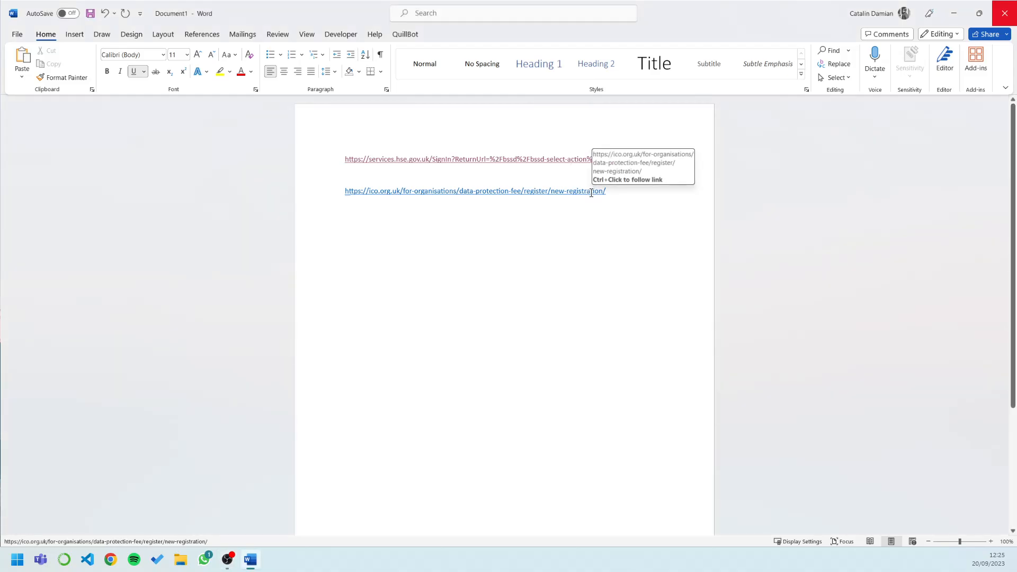
# Step: Open the ICO new-registration link in Chrome and dismiss the cookie consent panel
pyautogui.keyDown('ctrl'); pyautogui.click(591, 193); pyautogui.keyUp('ctrl')
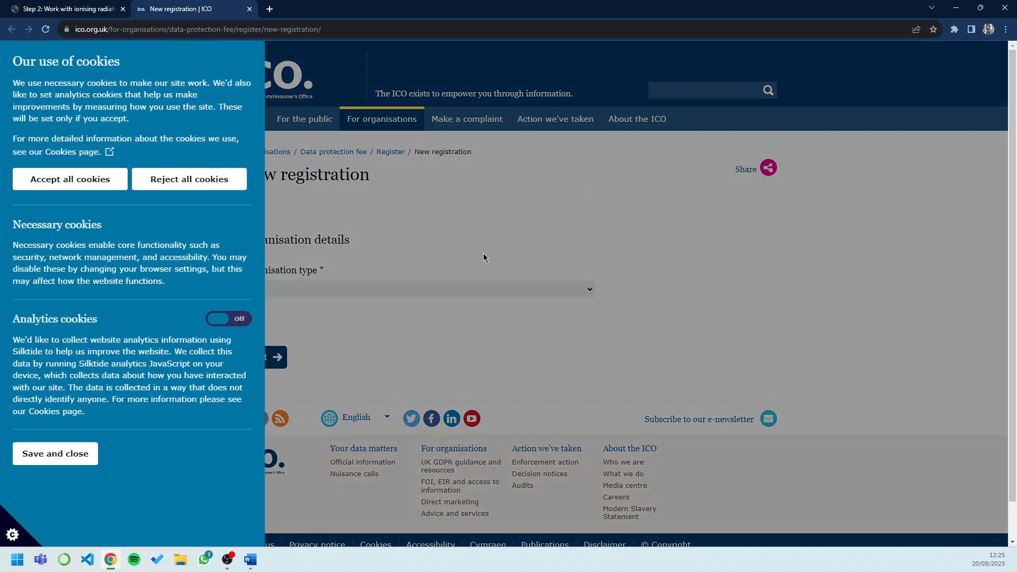
pyautogui.click(93, 182)
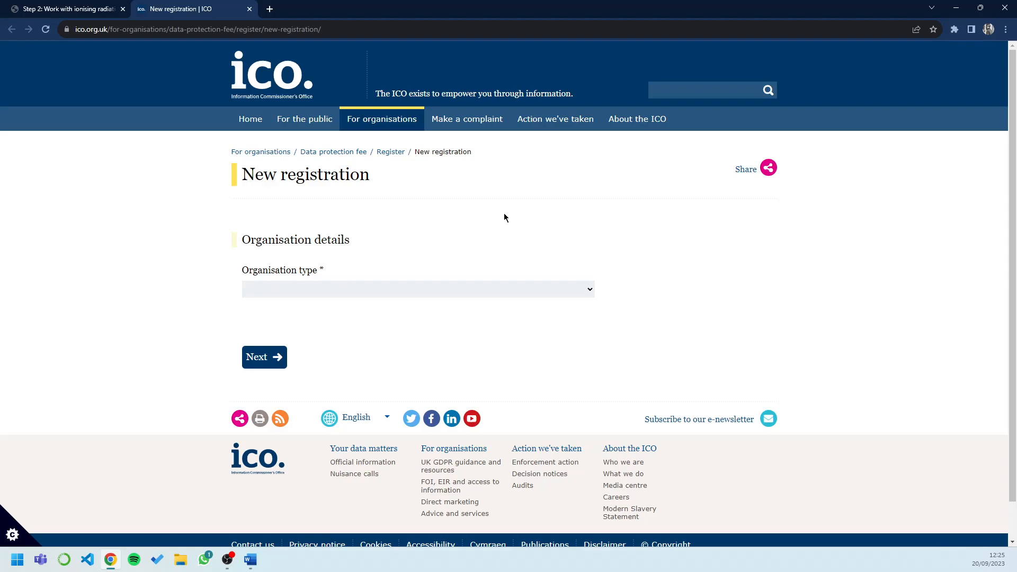
# Step: Set Organisation type to Limited company and search Companies House for company number 11714494
pyautogui.click(370, 298)
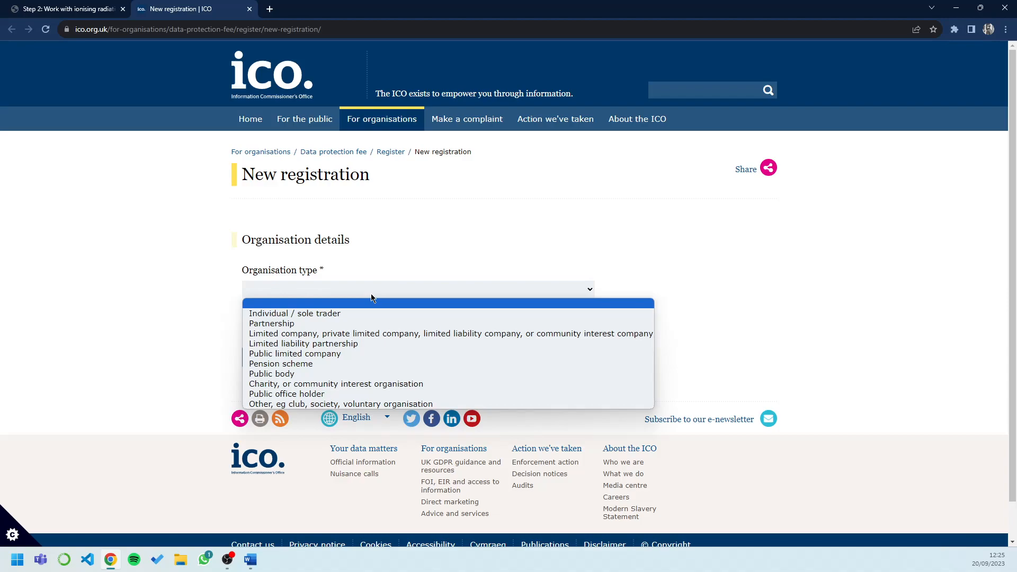
pyautogui.click(353, 334)
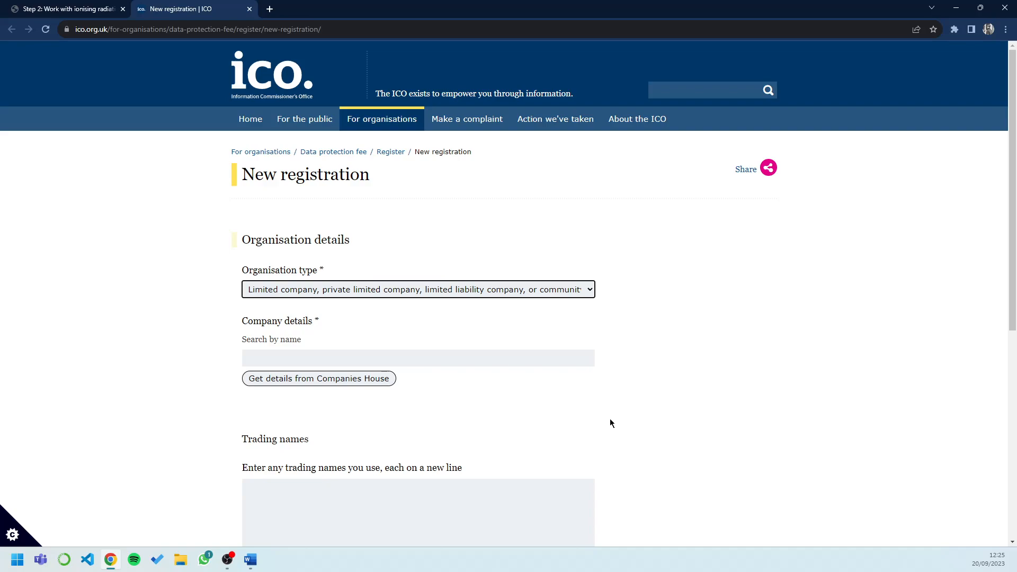
pyautogui.click(373, 360)
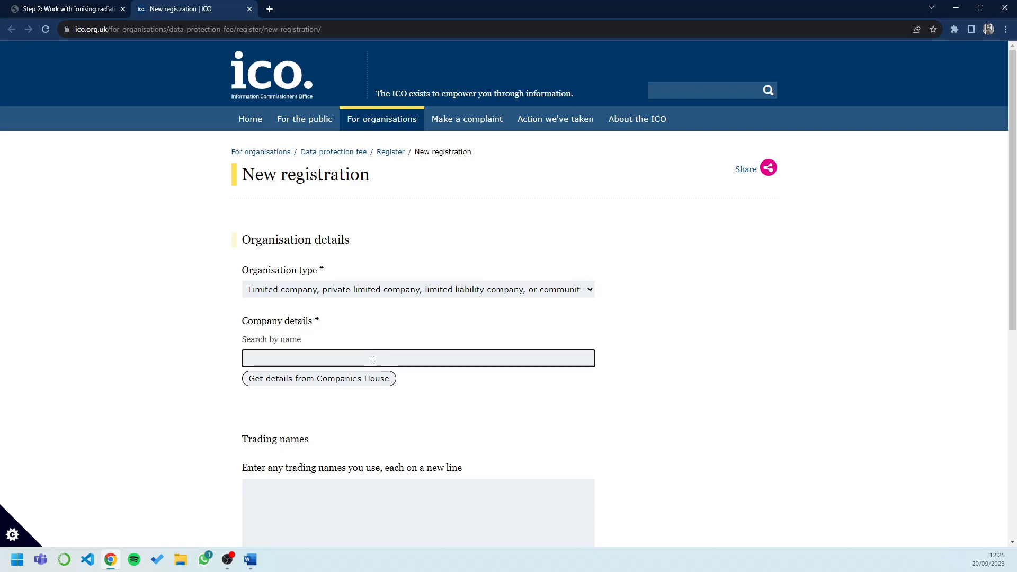
pyautogui.write('11714494')
pyautogui.click(384, 382)
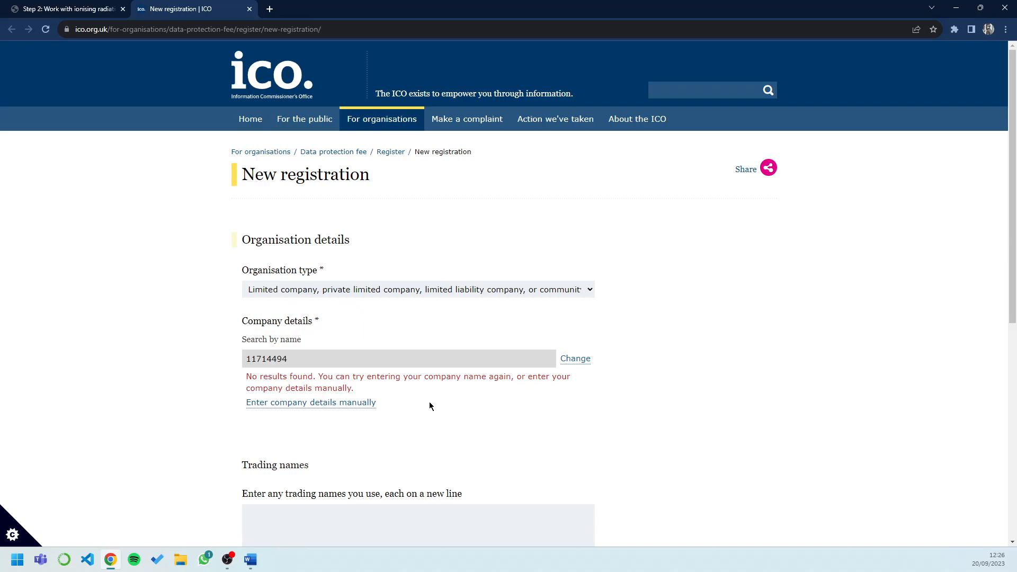
# Step: Switch to manual entry and enter registration number 11714494 and the company name
pyautogui.click(321, 402)
pyautogui.scroll(-2, 720, 494)
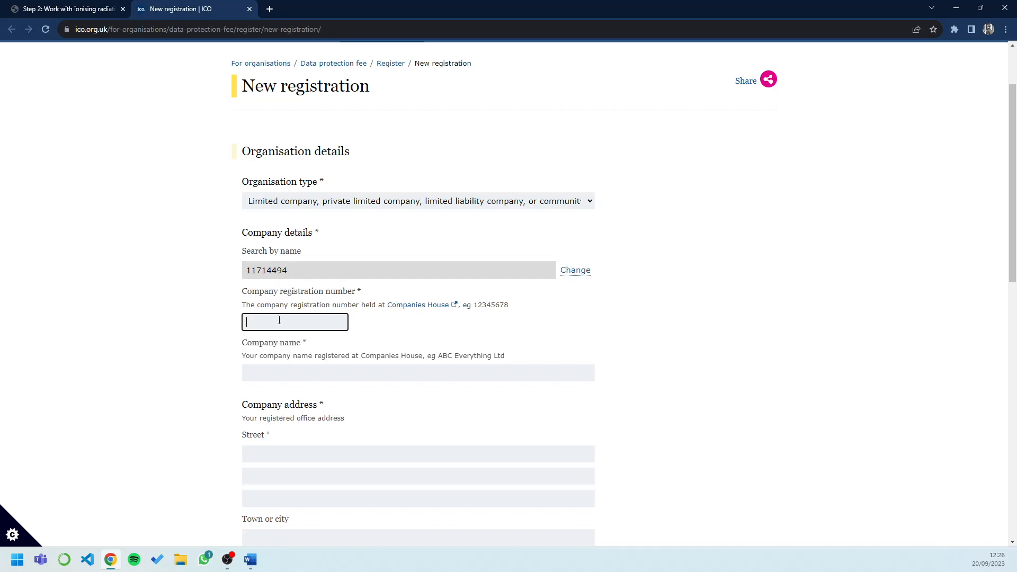
pyautogui.write('11714494')
pyautogui.click(325, 373)
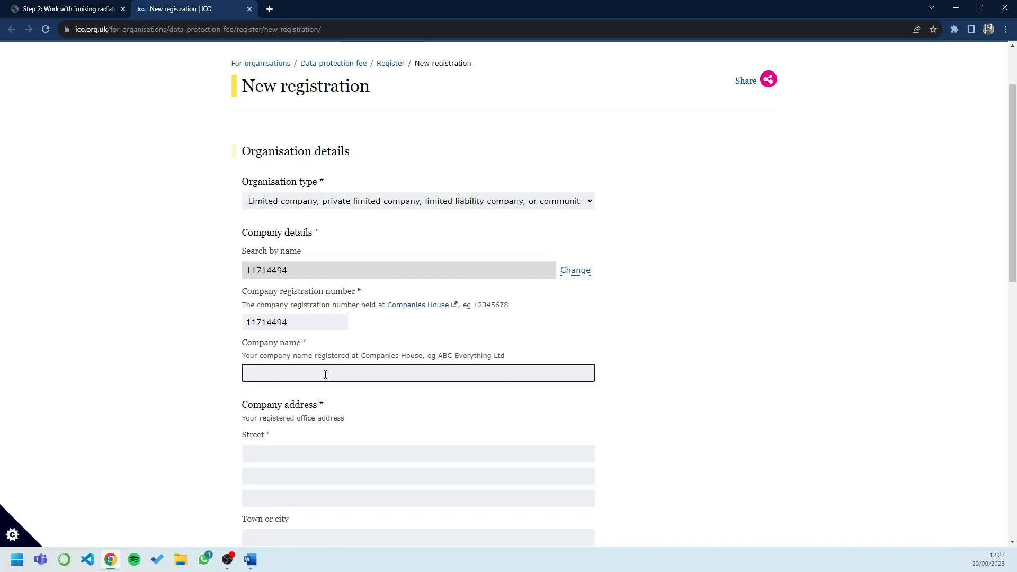
pyautogui.write('Smar')
pyautogui.write('t complian')
pyautogui.write('d')
pyautogui.write('e and tr')
pyautogui.write('aining ltd')
# Step: Enter the registered office address: two street lines, town and postcode
pyautogui.scroll(-2, 557, 363)
pyautogui.click(367, 364)
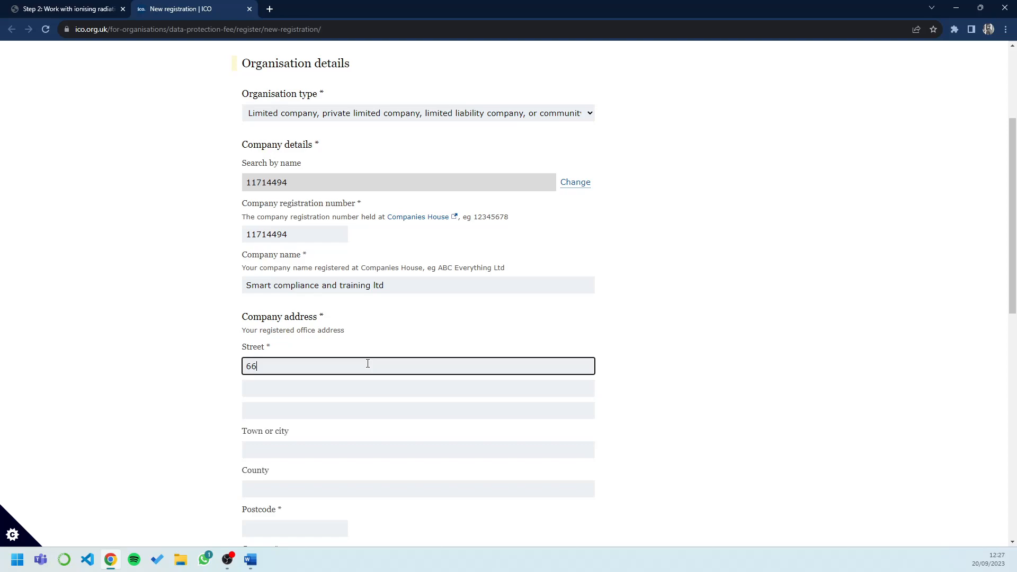
pyautogui.click(316, 386)
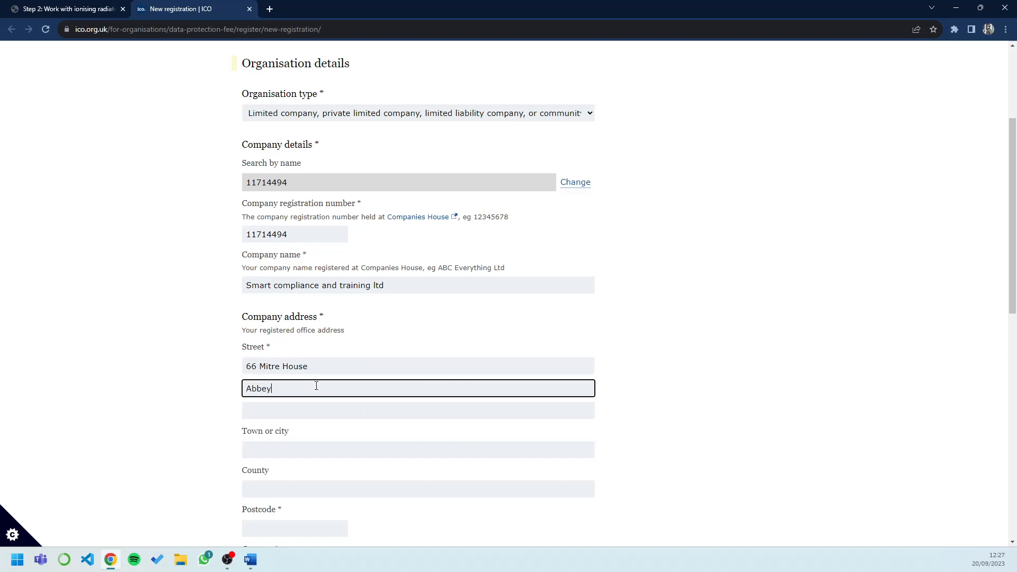
pyautogui.click(302, 457)
pyautogui.write('London')
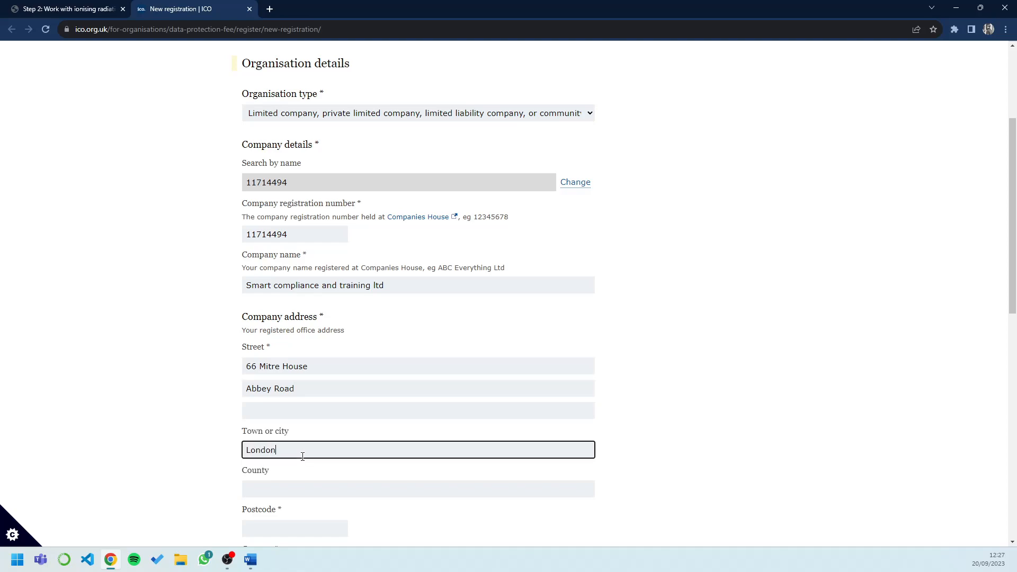
pyautogui.scroll(-2, 303, 457)
pyautogui.click(301, 442)
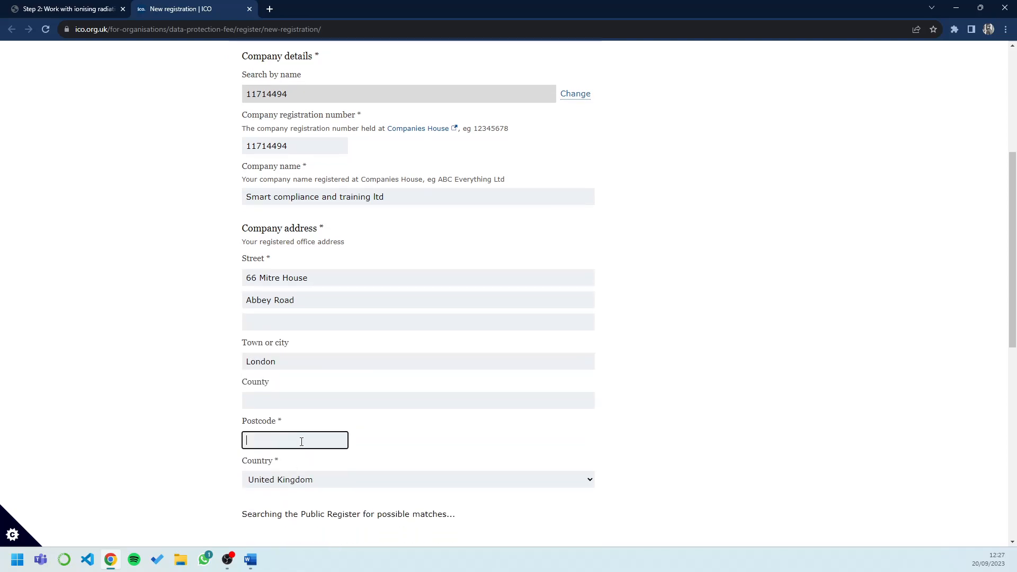
pyautogui.write('EN1 2')
pyautogui.write('QN')
# Step: Answer No to public authority, charity and pension scheme, and Yes to 10 or fewer staff
pyautogui.click(885, 394)
pyautogui.scroll(-5, 886, 394)
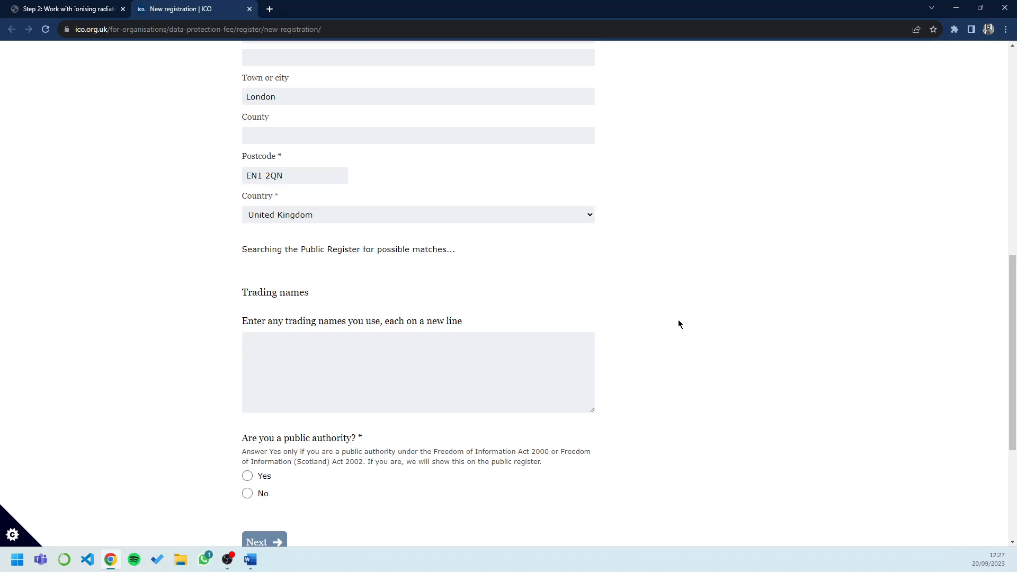
pyautogui.scroll(-2, 679, 324)
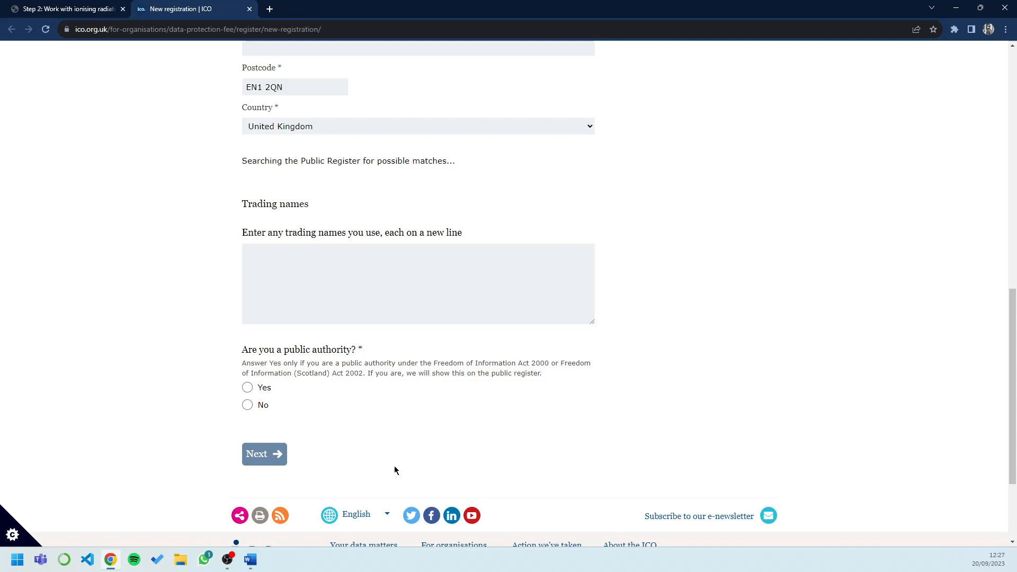
pyautogui.click(247, 405)
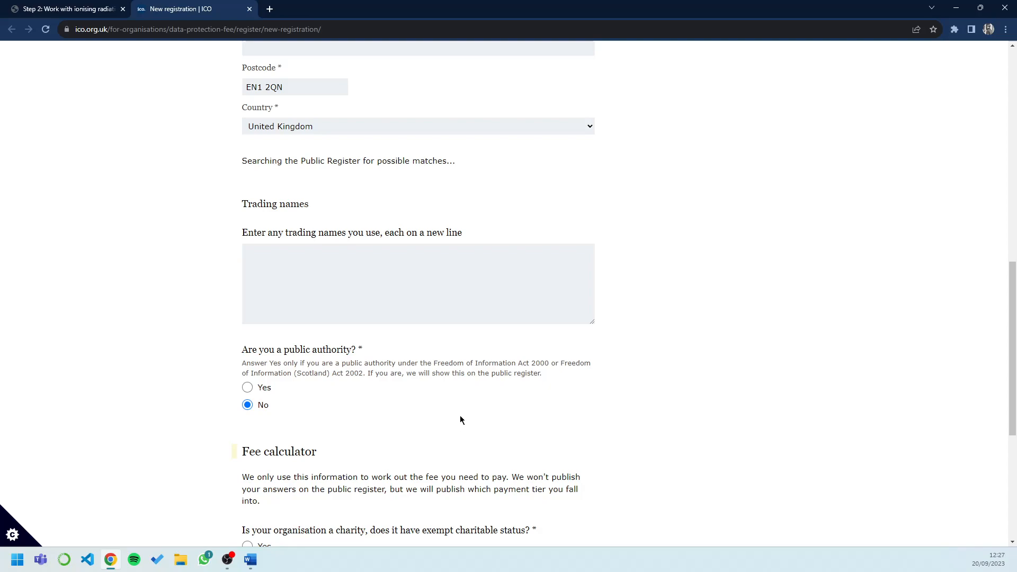
pyautogui.scroll(-2, 459, 416)
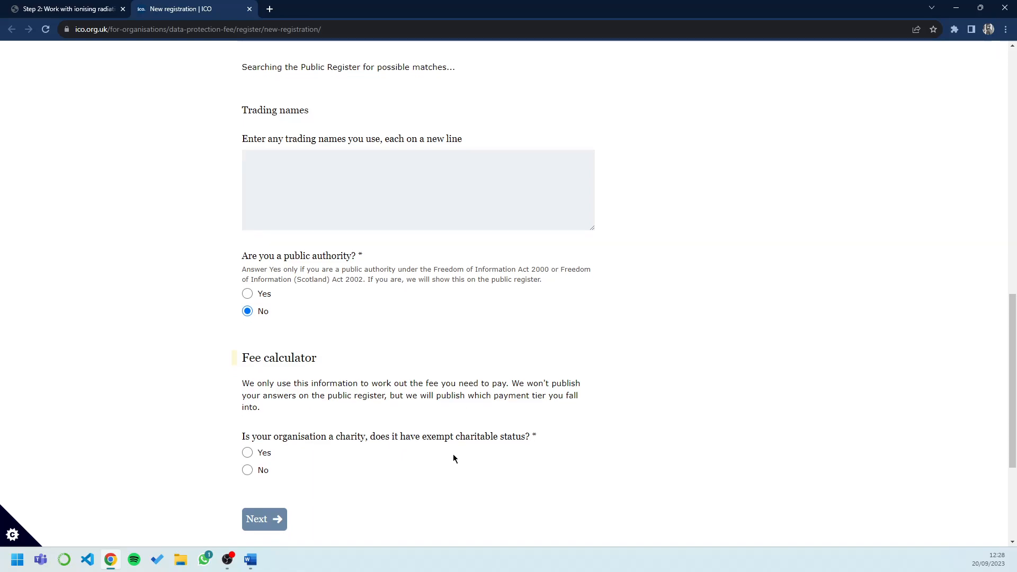
pyautogui.scroll(-2, 365, 382)
pyautogui.click(248, 388)
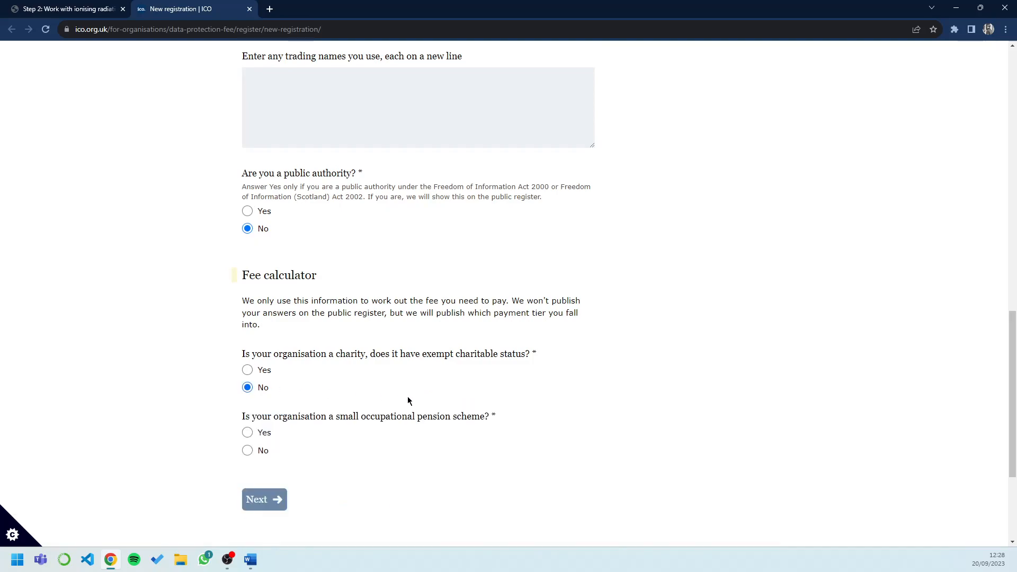
pyautogui.scroll(-2, 408, 398)
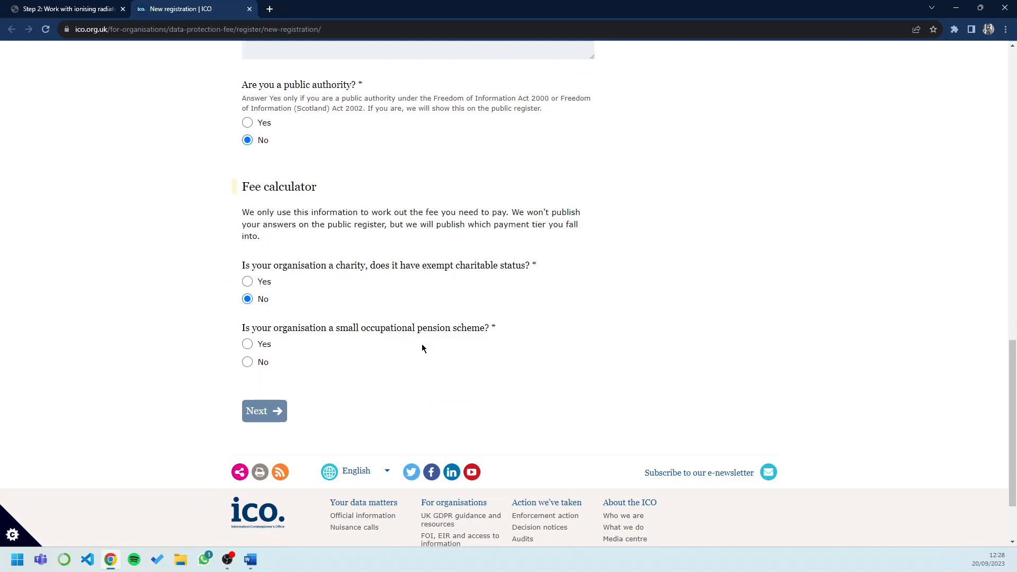
pyautogui.click(247, 364)
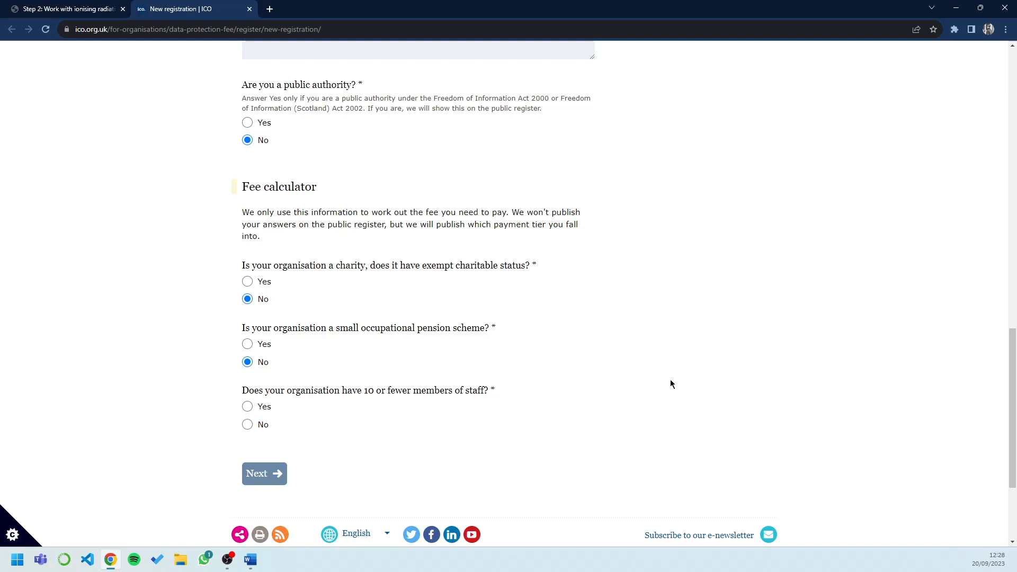
pyautogui.scroll(-2, 670, 379)
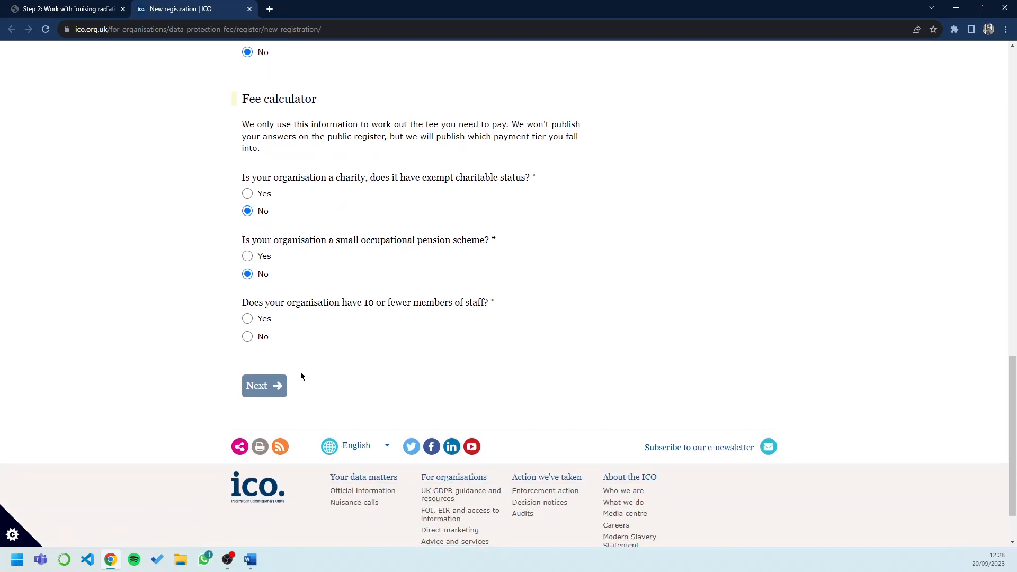
pyautogui.click(248, 340)
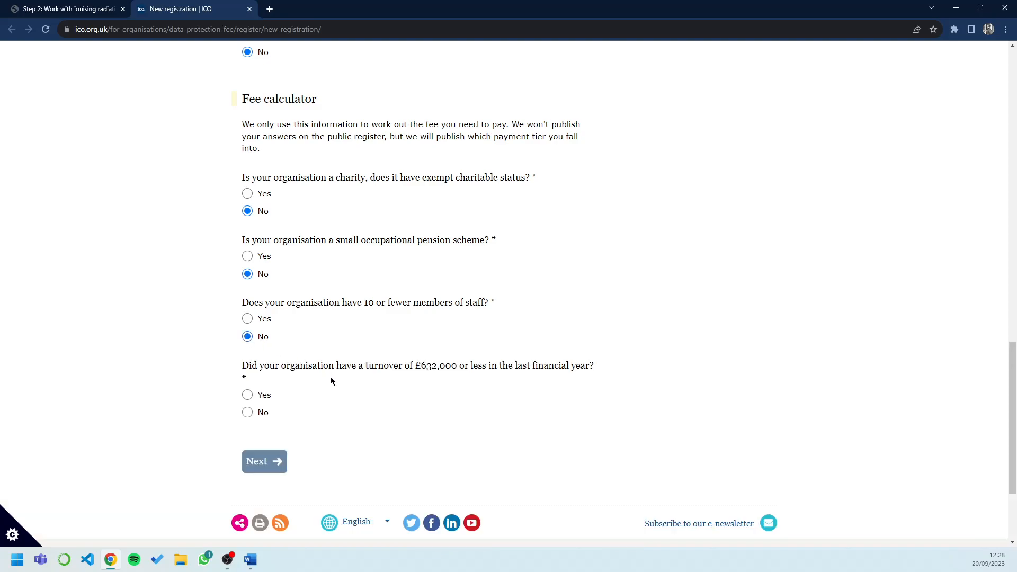
pyautogui.scroll(-2, 525, 456)
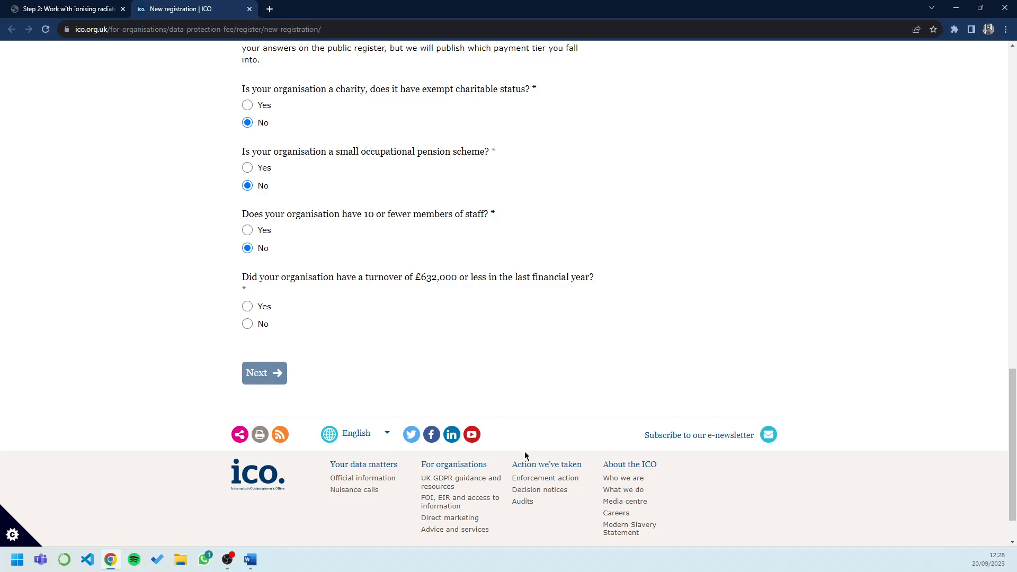
pyautogui.click(247, 231)
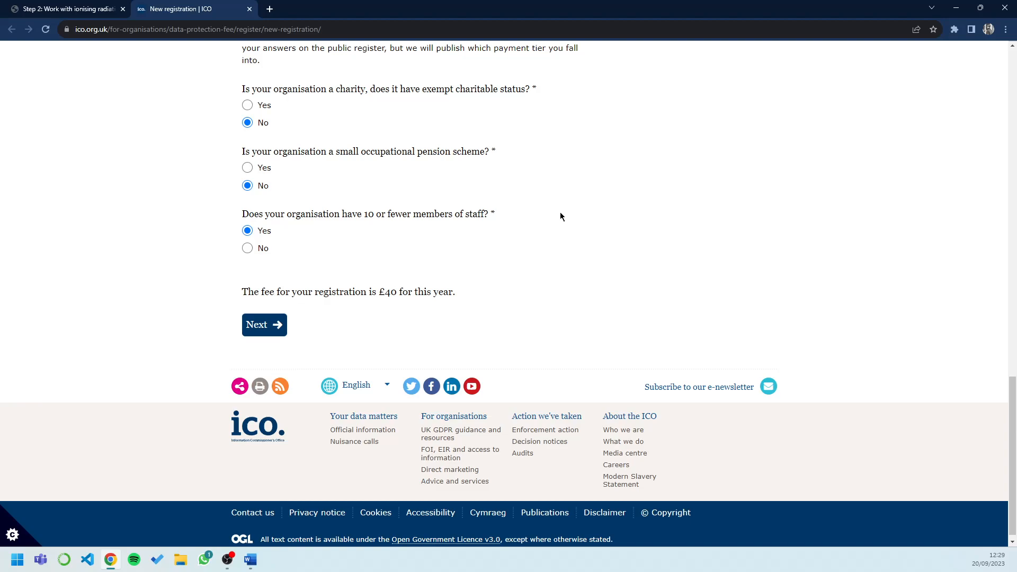
# Step: Continue past the fee calculator, reloading and resubmitting the timed-out page until Main contact details loads
pyautogui.click(279, 329)
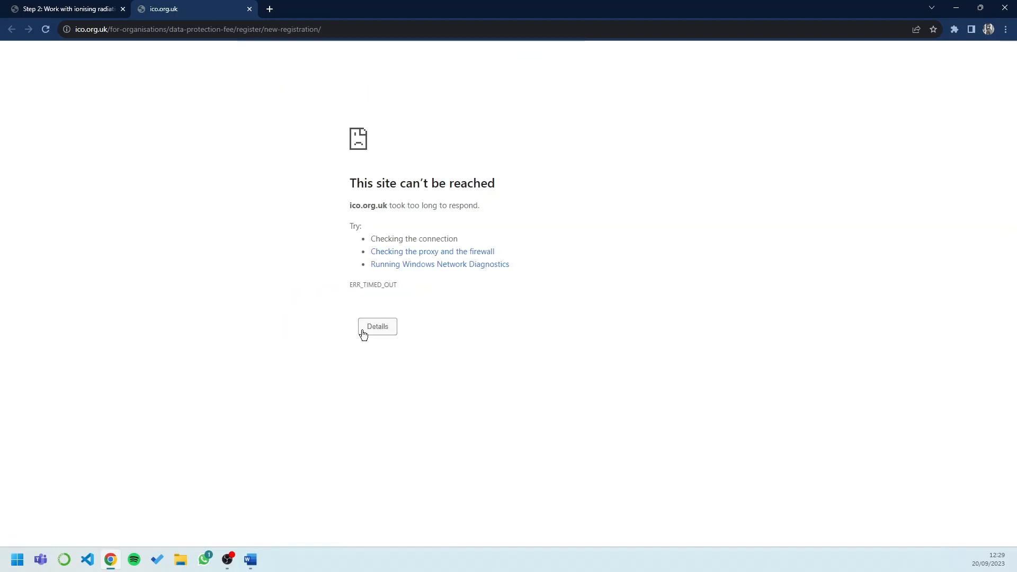
pyautogui.click(45, 29)
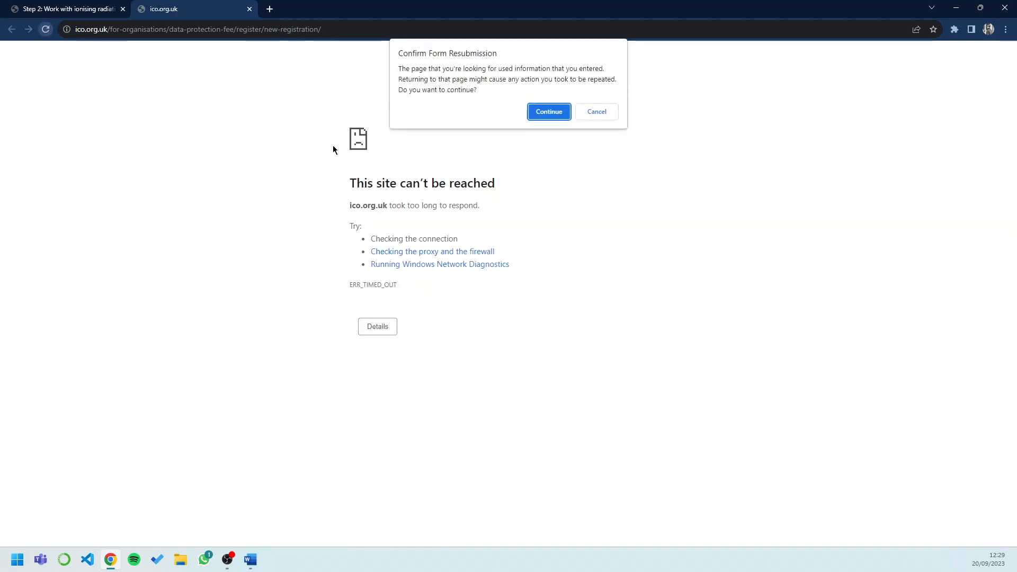
pyautogui.click(558, 111)
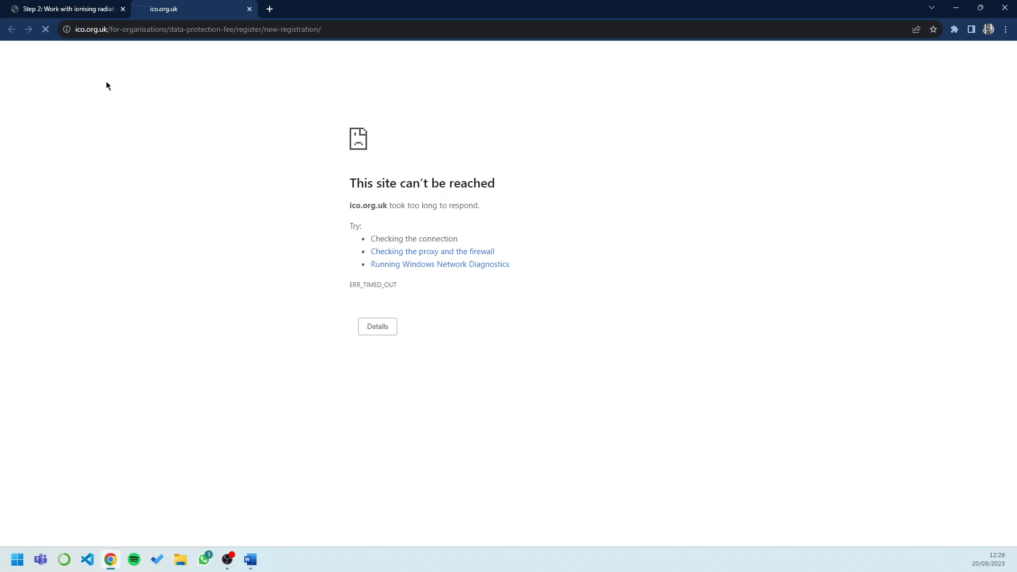
pyautogui.rightClick(128, 92)
pyautogui.click(157, 123)
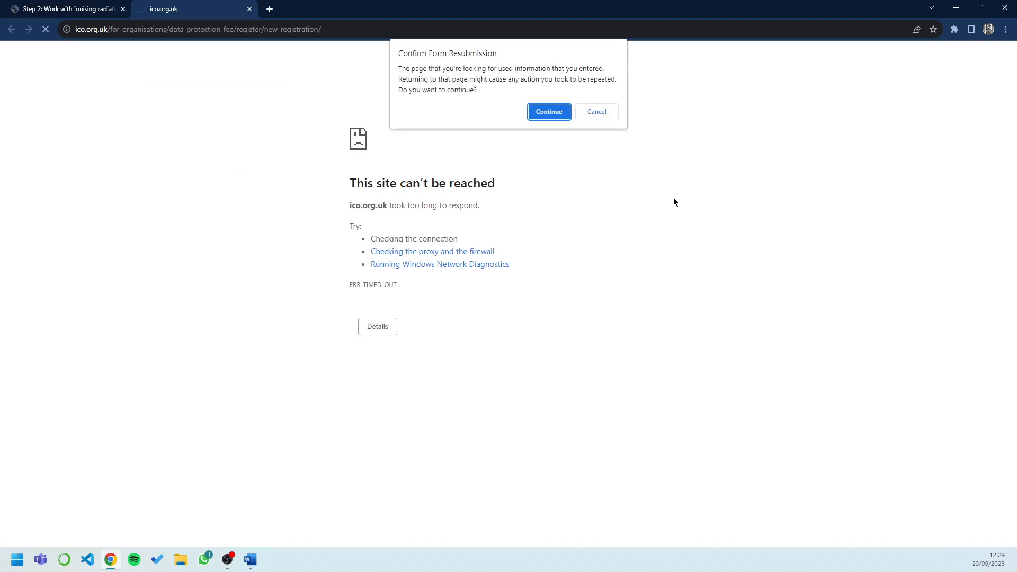
pyautogui.click(555, 111)
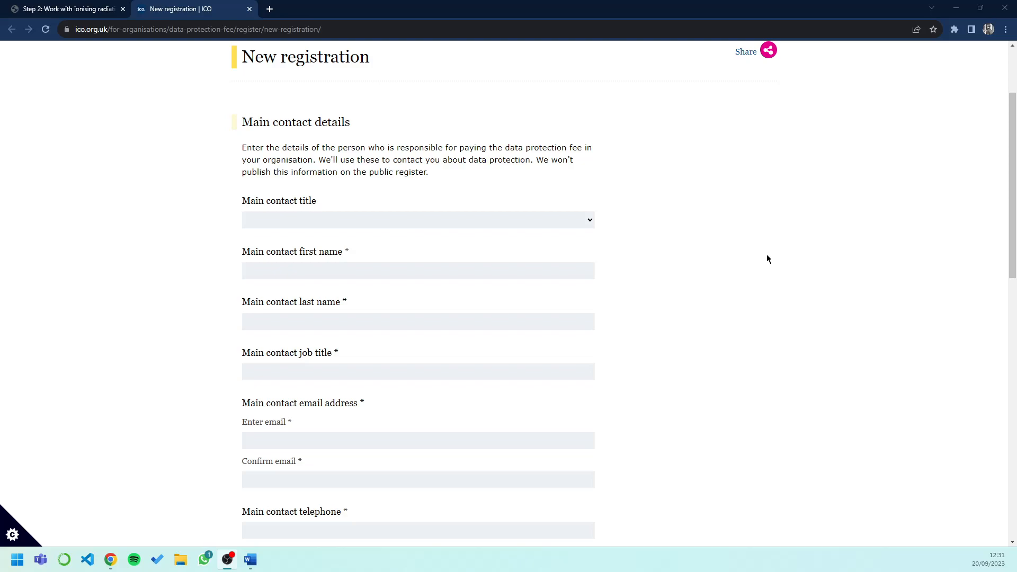
# Step: Set the contact title to Miss, enter the contact's first and last name, and job title 'compliance consultant'
pyautogui.click(590, 220)
pyautogui.click(467, 264)
pyautogui.click(393, 274)
pyautogui.click(383, 322)
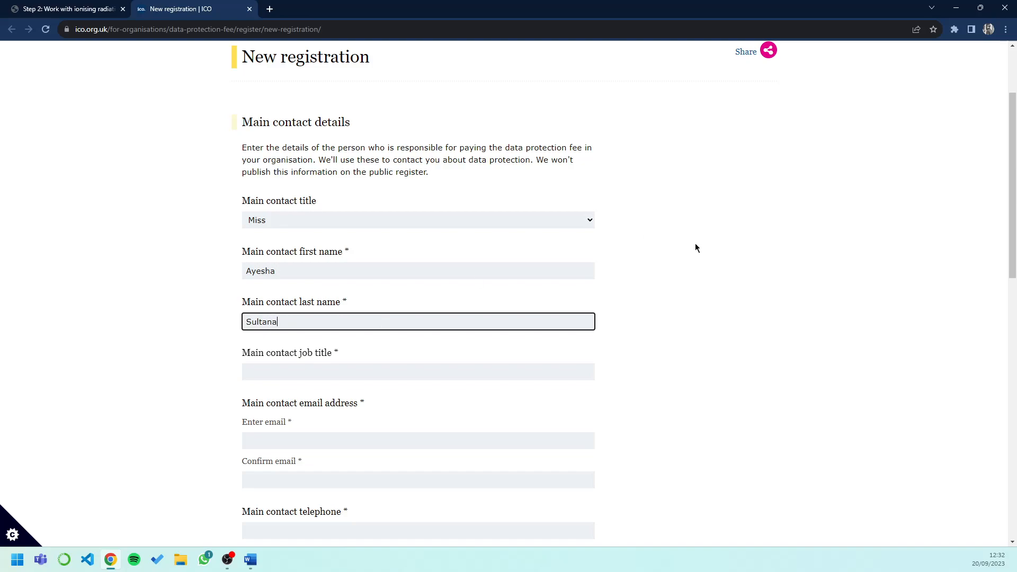
pyautogui.click(529, 378)
pyautogui.write('compliance')
pyautogui.write('c')
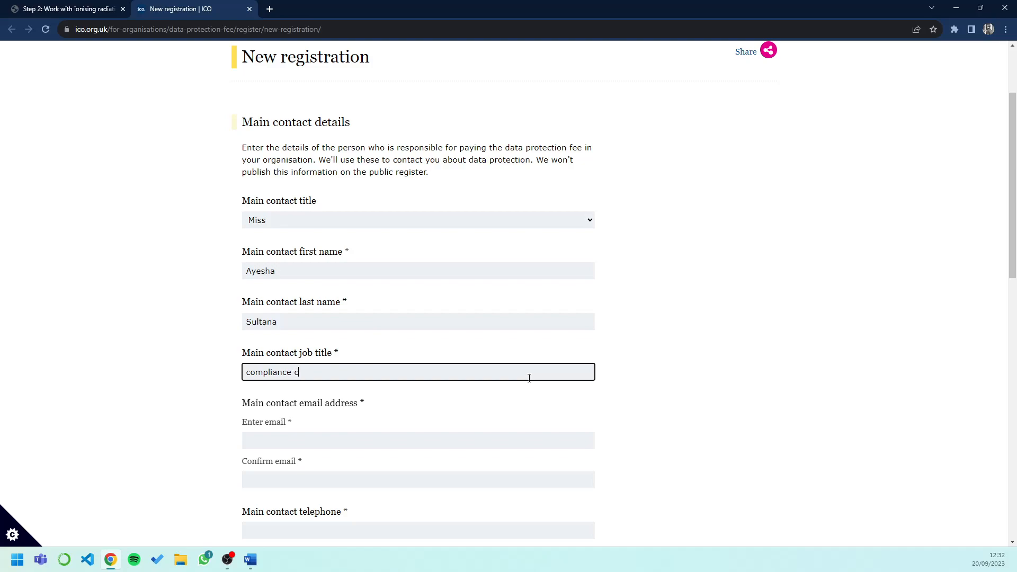
pyautogui.write('onsultant')
# Step: Enter the contact's e-mail, copy it into Confirm email, and fill in the telephone number
pyautogui.scroll(-2, 529, 377)
pyautogui.click(359, 350)
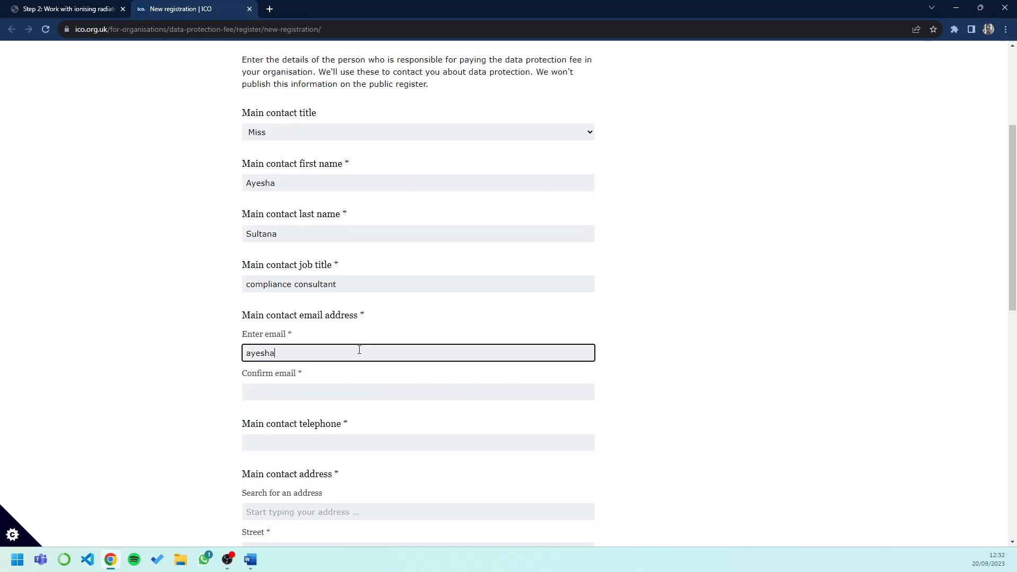
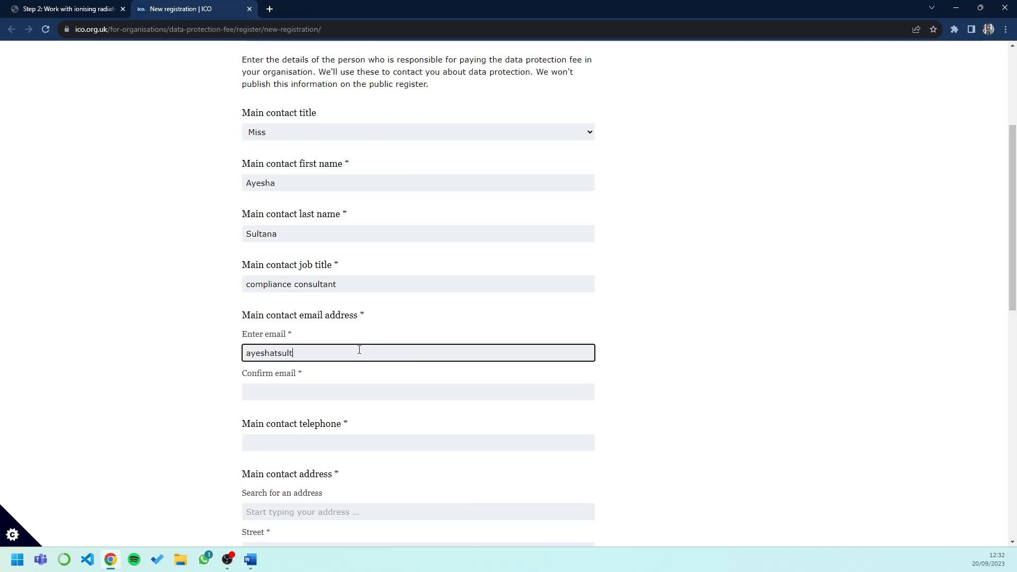
pyautogui.click(358, 390)
pyautogui.moveTo(369, 355); pyautogui.dragTo(293, 352)
pyautogui.rightClick(293, 352)
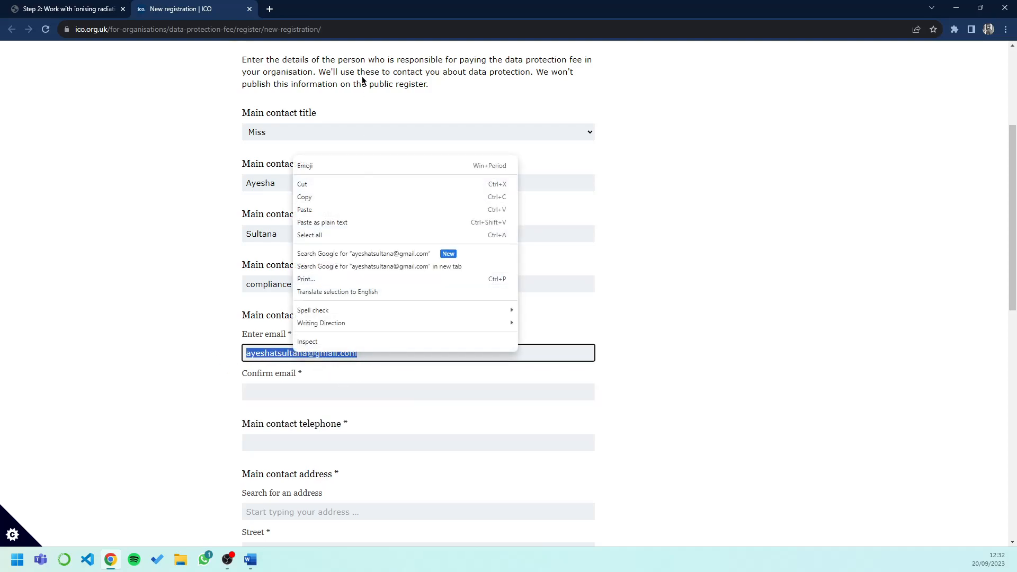
pyautogui.click(329, 200)
pyautogui.rightClick(307, 386)
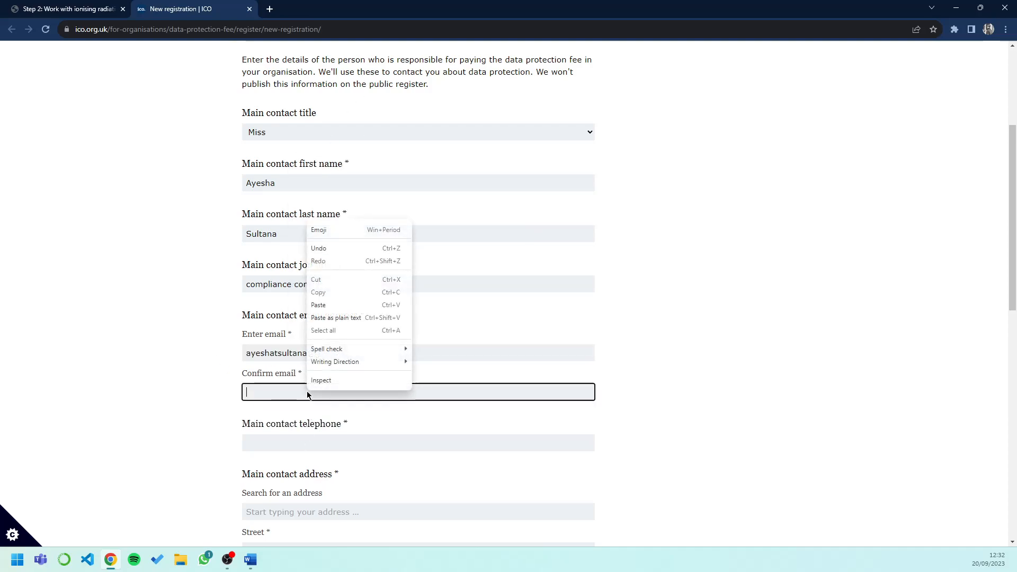
pyautogui.click(335, 307)
pyautogui.click(285, 437)
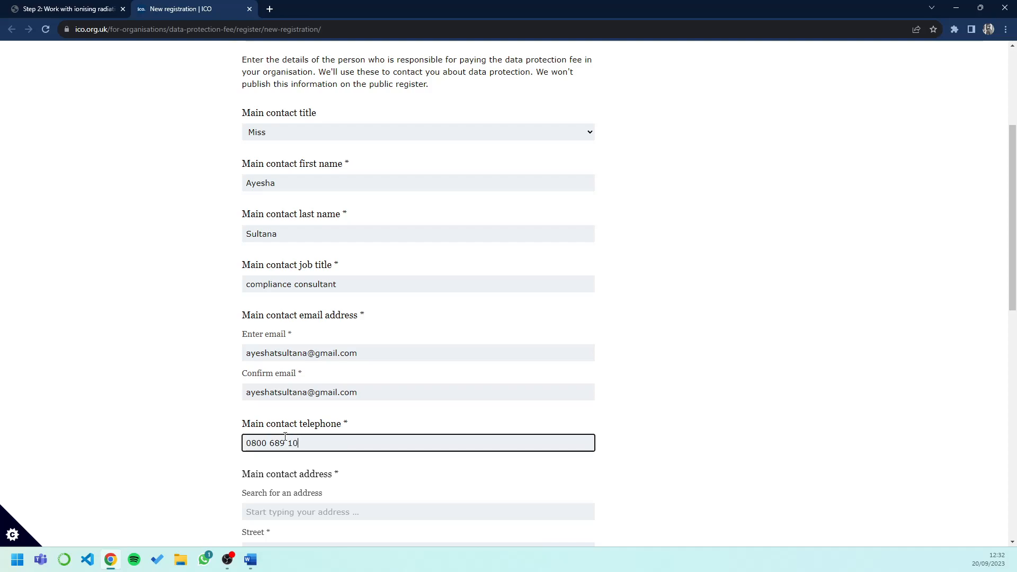
pyautogui.scroll(-2, 683, 217)
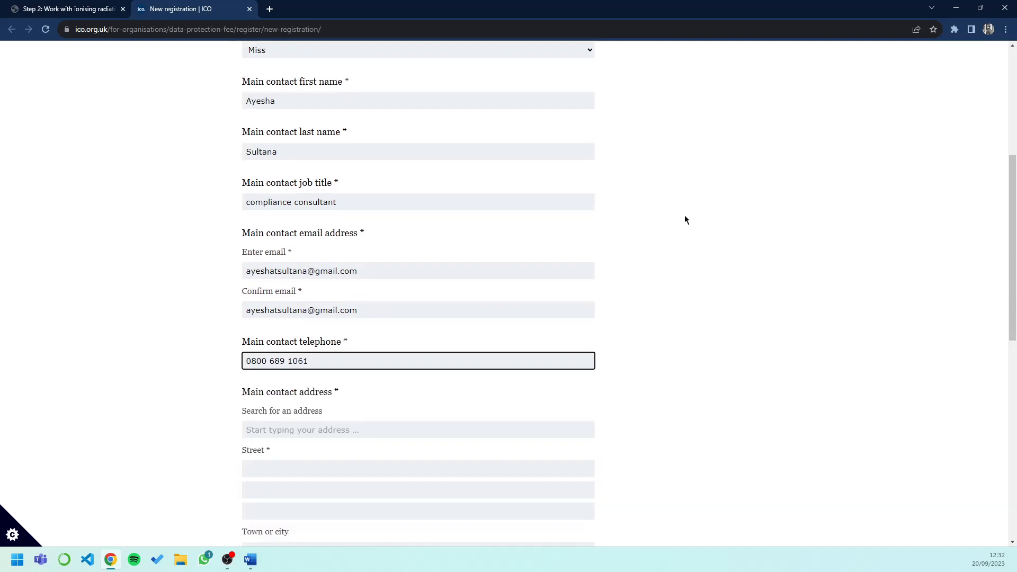
# Step: Search for the contact's address by postcode and choose a result
pyautogui.scroll(-1, 582, 332)
pyautogui.click(319, 335)
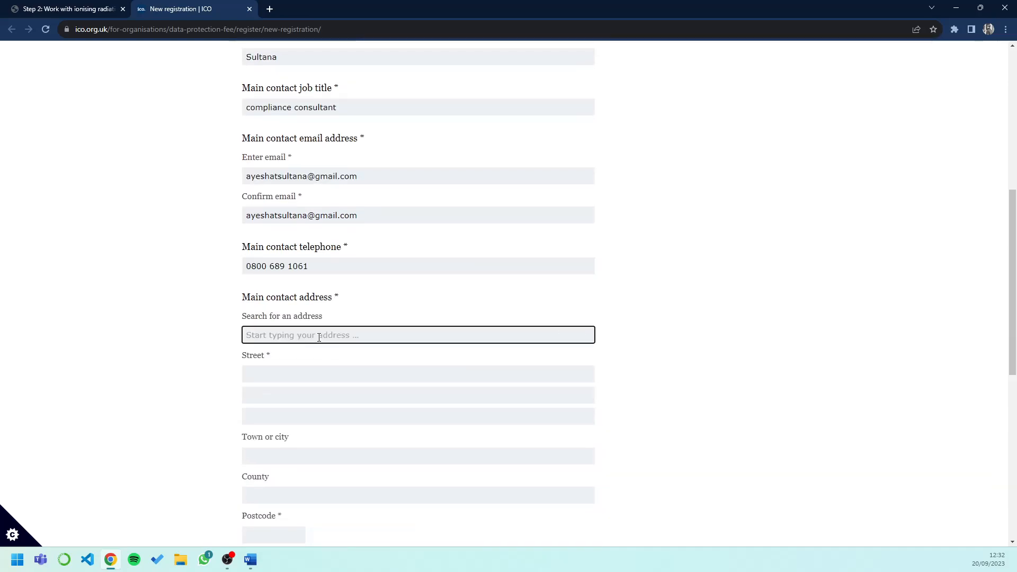
pyautogui.write('EN')
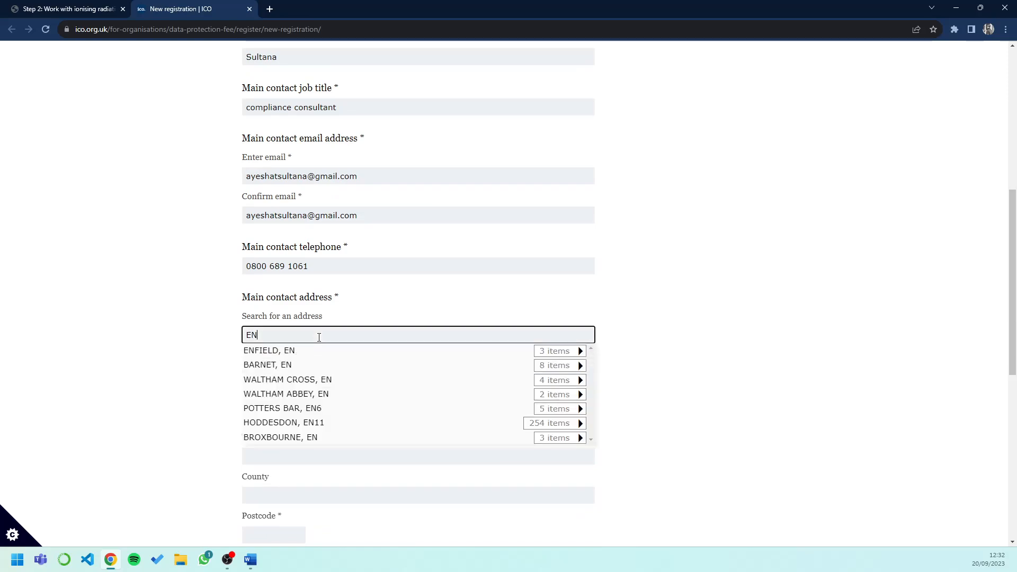
pyautogui.write('1 2')
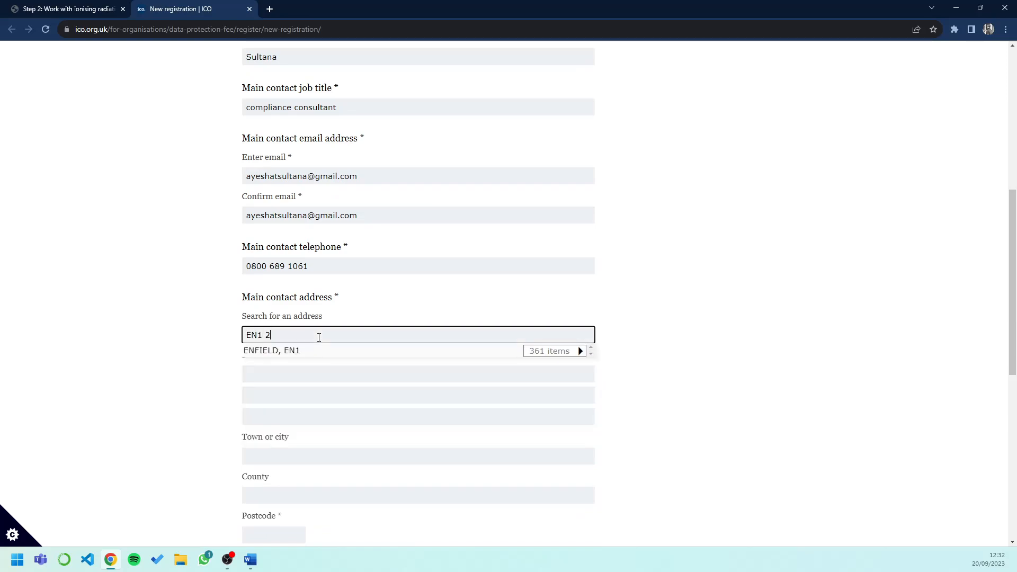
pyautogui.write('QN')
pyautogui.scroll(-2, 303, 406)
pyautogui.scroll(-2, 302, 406)
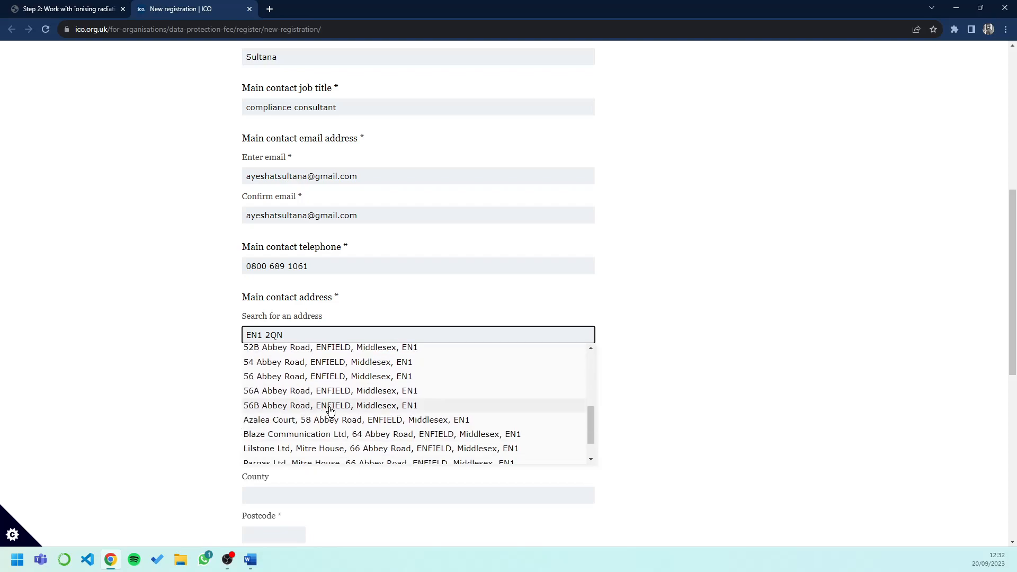
pyautogui.scroll(-1, 329, 420)
pyautogui.scroll(4, 329, 420)
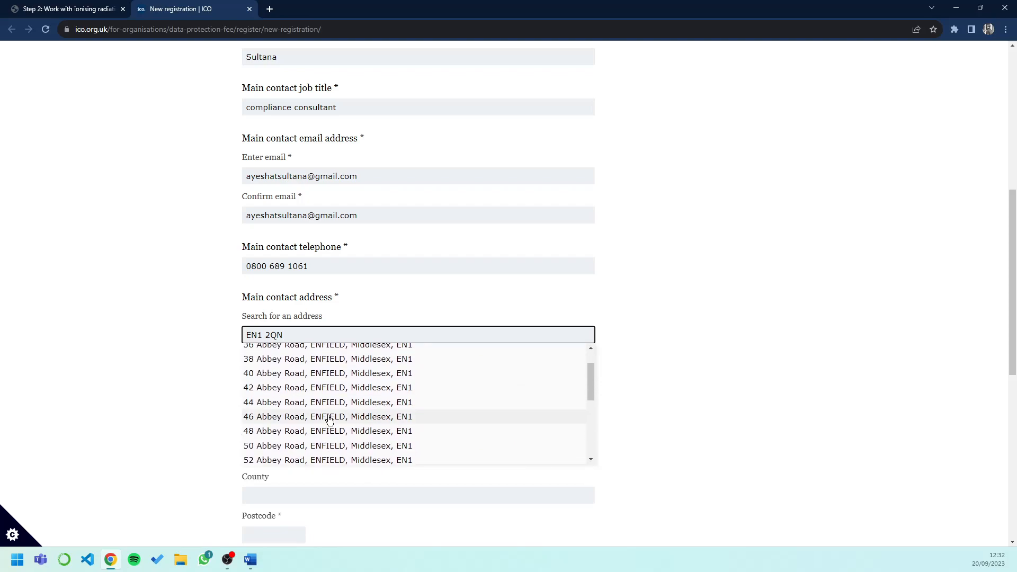
pyautogui.scroll(1, 329, 420)
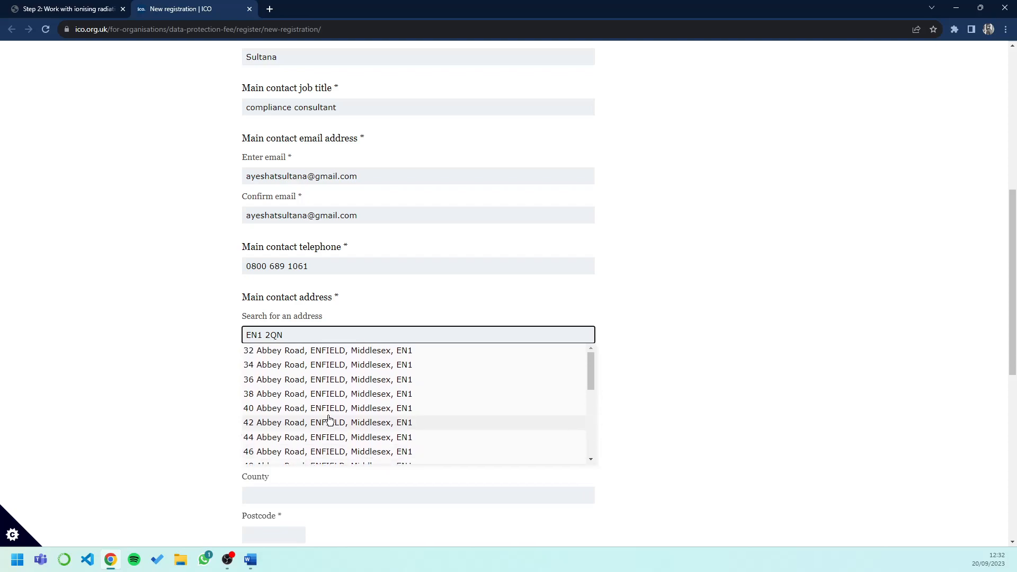
pyautogui.click(485, 299)
# Step: Fill in the contact address's two street lines, town and postcode
pyautogui.click(334, 378)
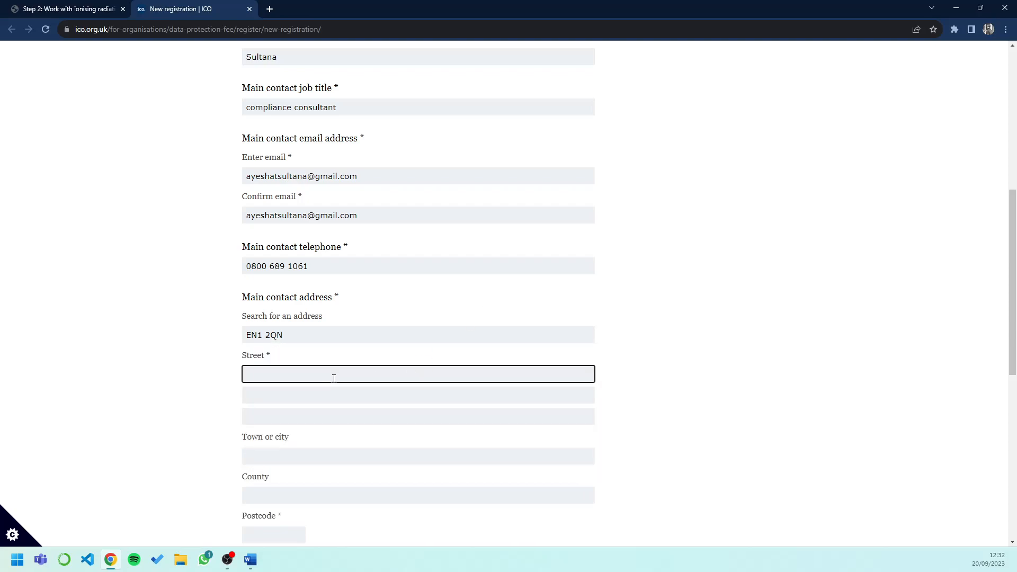
pyautogui.click(335, 398)
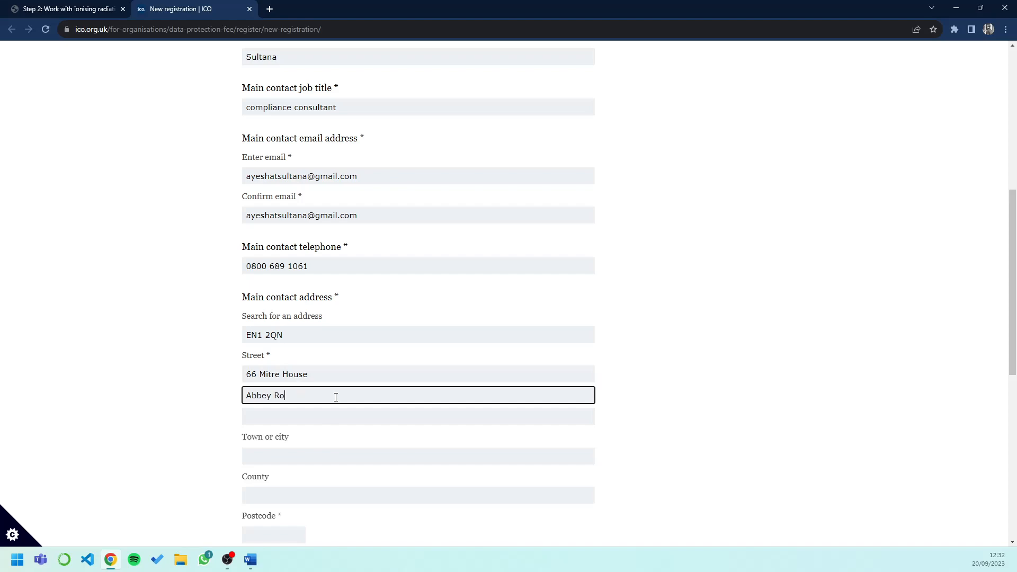
pyautogui.click(329, 457)
pyautogui.write('London')
pyautogui.scroll(-2, 328, 460)
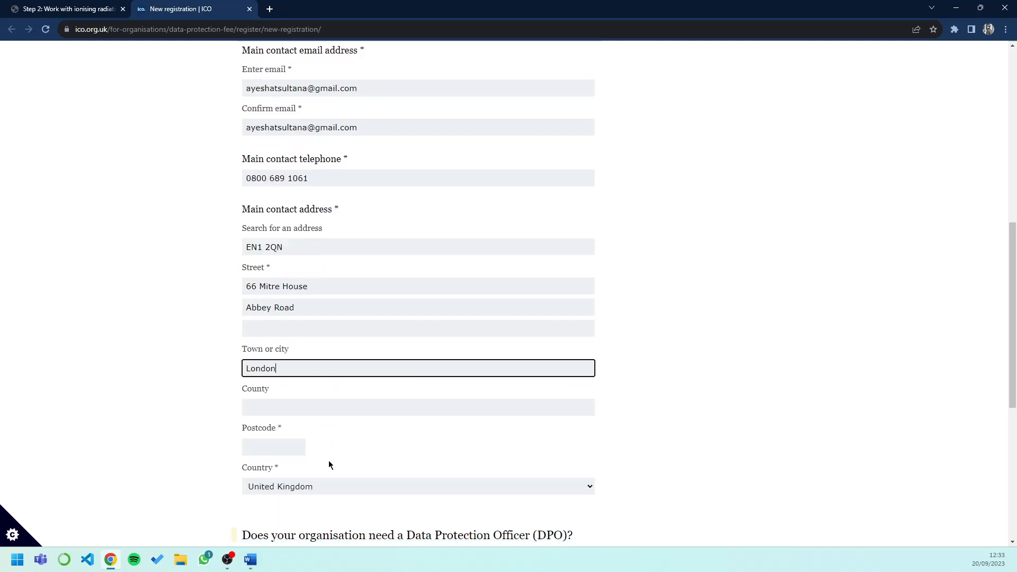
pyautogui.click(257, 447)
pyautogui.write('E')
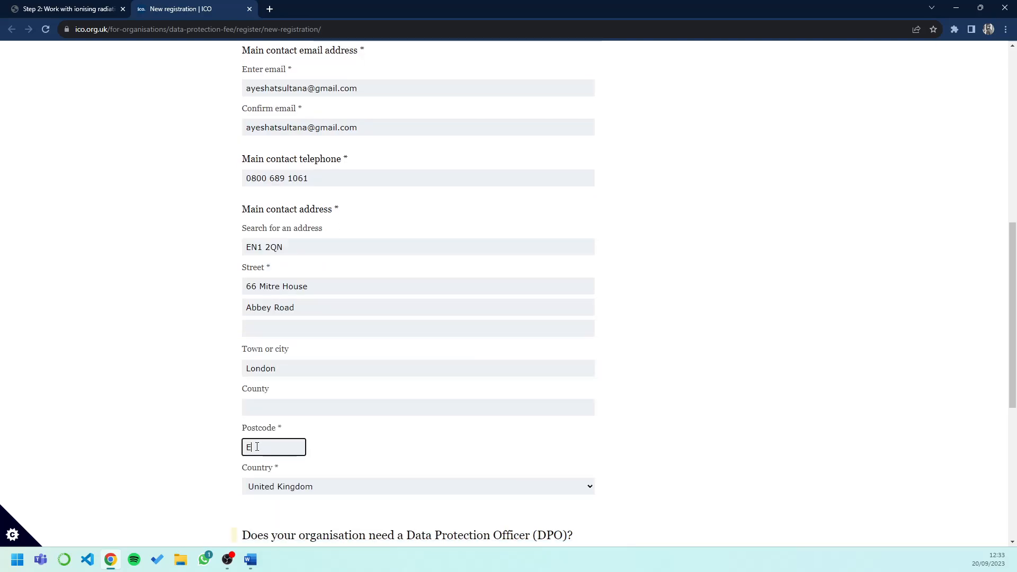
pyautogui.write('N1 2QN')
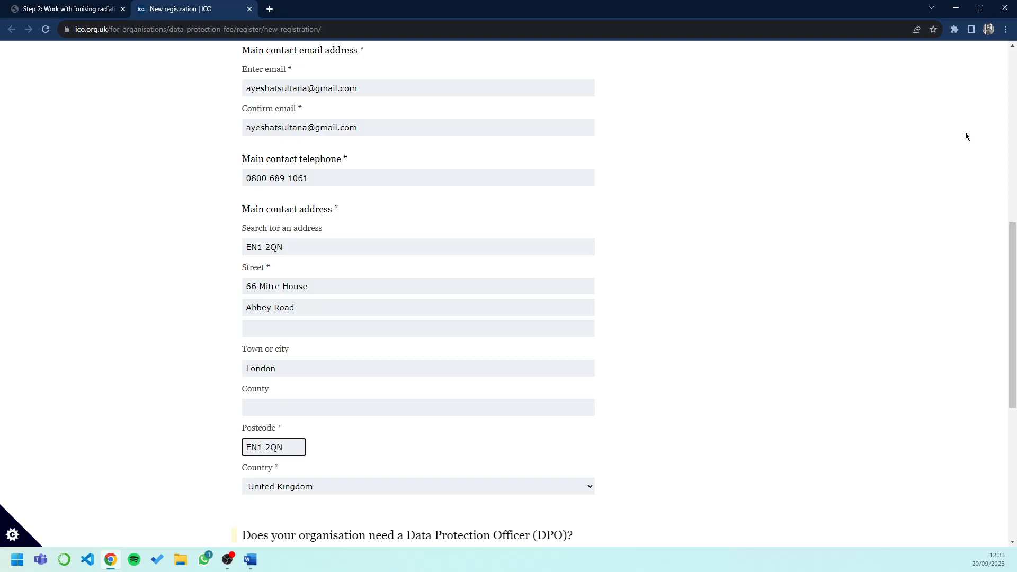
pyautogui.scroll(-3, 966, 136)
pyautogui.scroll(-2, 979, 126)
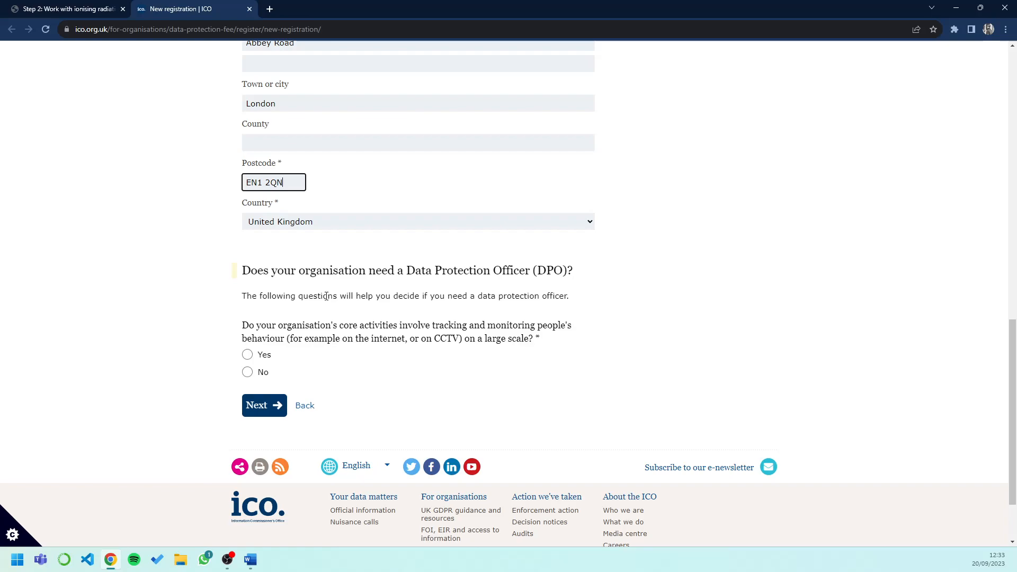
# Step: Answer No to the tracking and special categories questions, decline a data protection contact, and continue
pyautogui.click(248, 372)
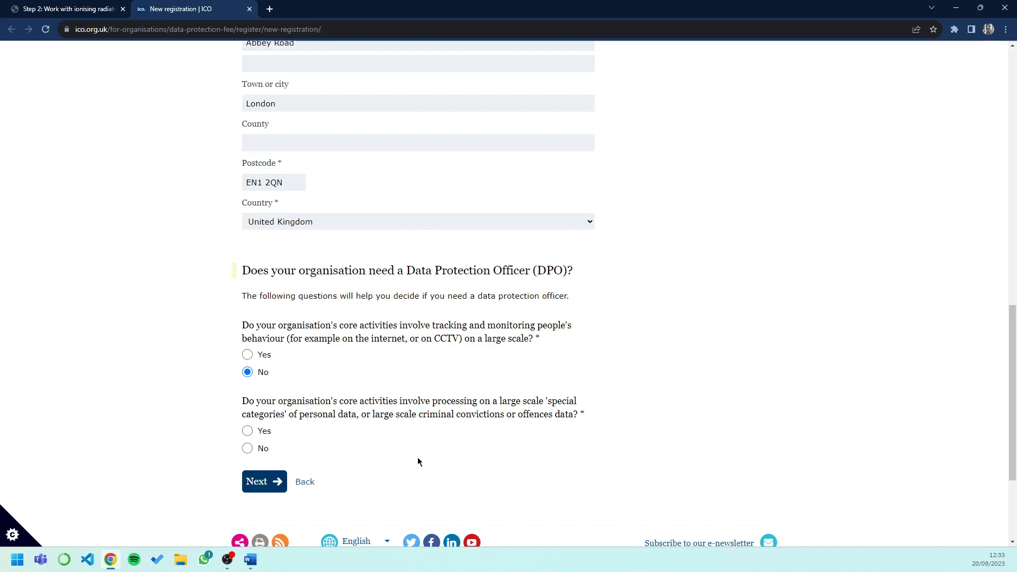
pyautogui.scroll(-2, 418, 461)
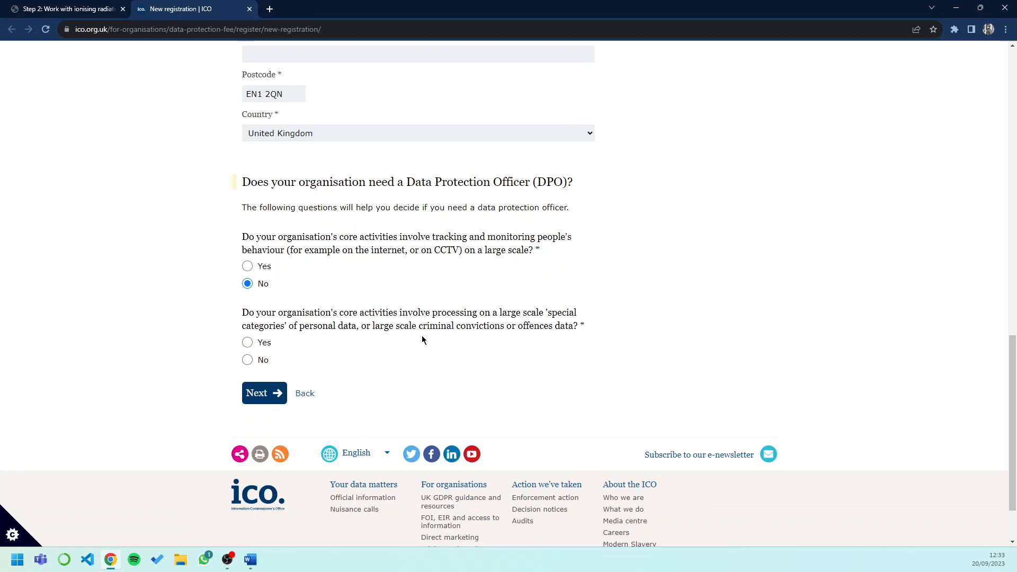
pyautogui.click(248, 360)
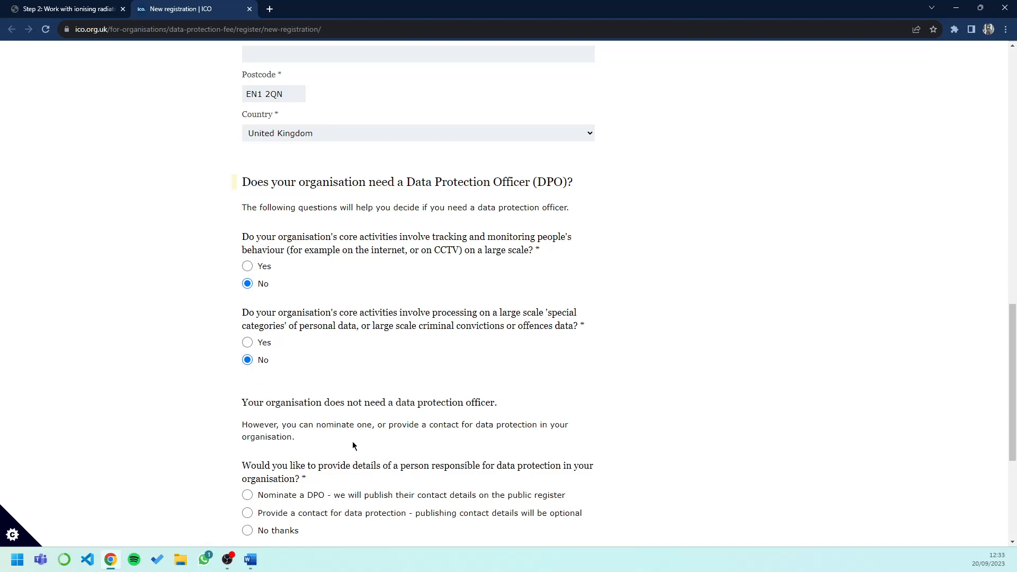
pyautogui.scroll(-1, 495, 465)
pyautogui.scroll(-1, 495, 465)
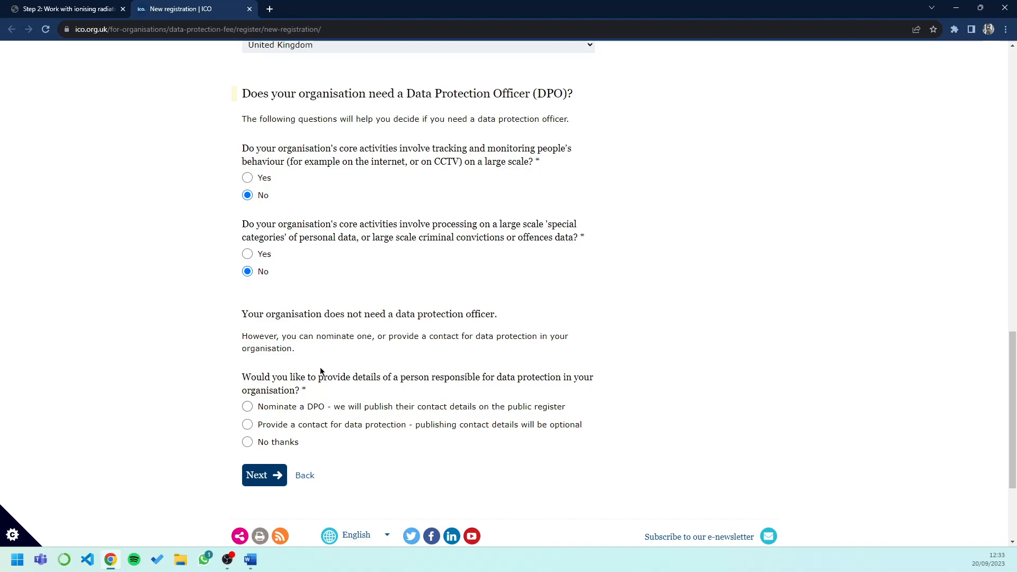
pyautogui.click(247, 442)
pyautogui.click(262, 481)
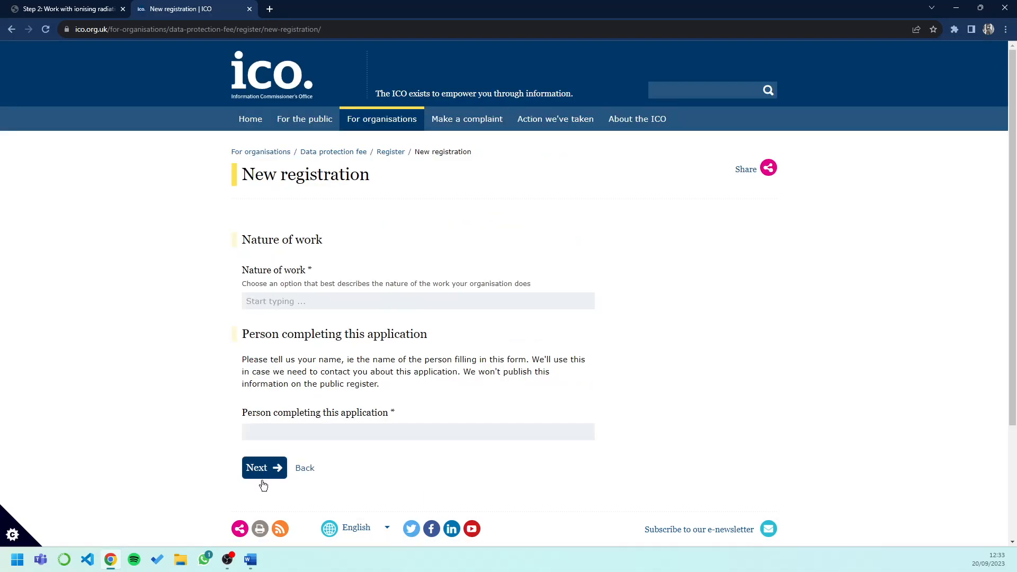
# Step: Set Nature of work to Dentist by searching 'den'
pyautogui.click(268, 304)
pyautogui.write('den')
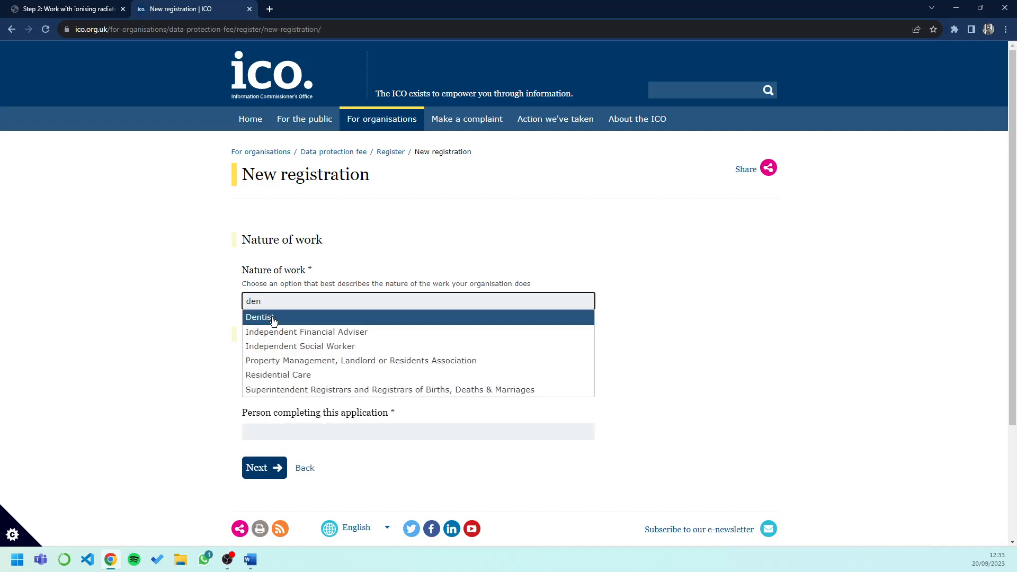
pyautogui.click(273, 318)
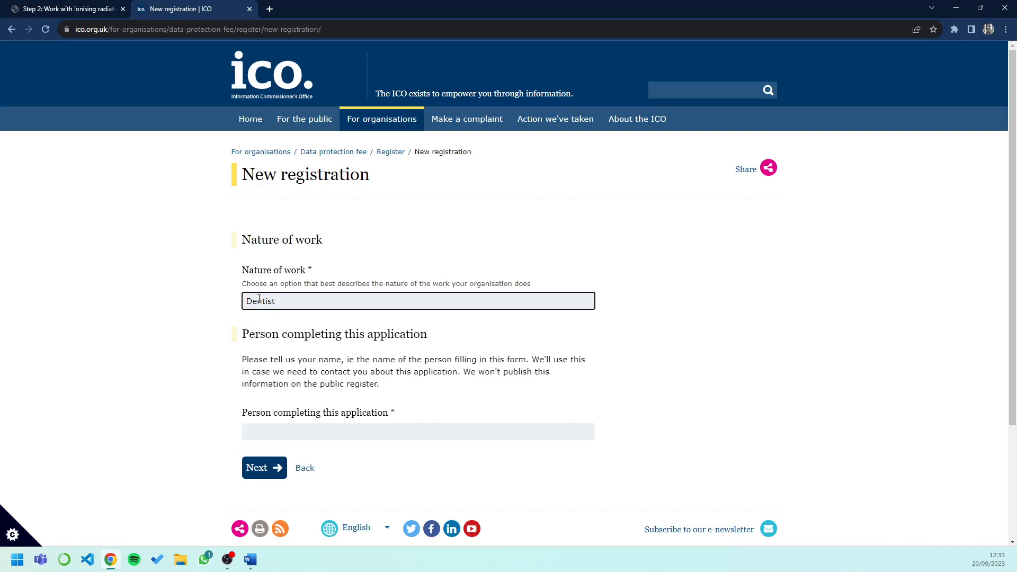
pyautogui.click(151, 339)
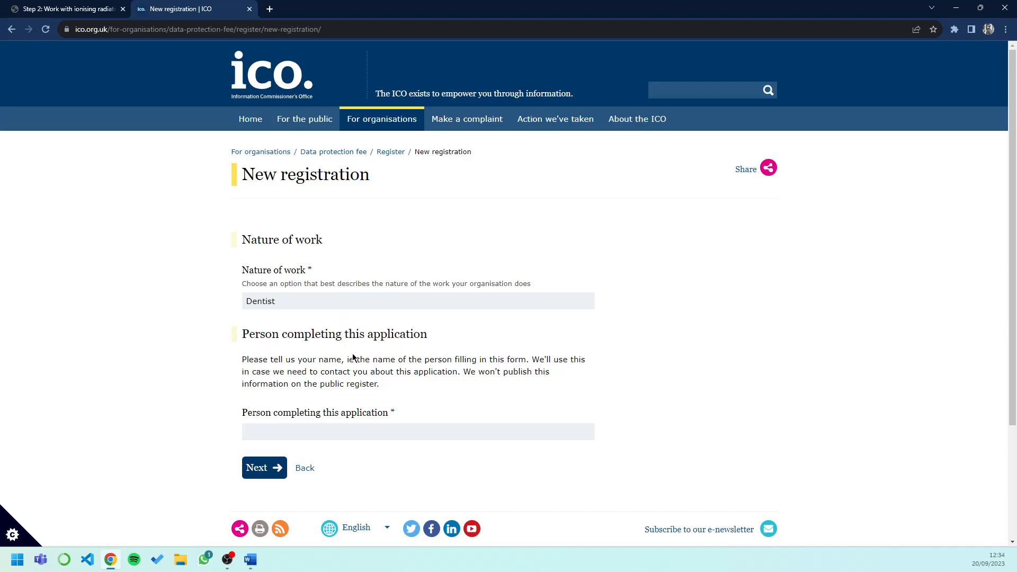
# Step: Enter the applicant's full name as the person completing the application and go to review
pyautogui.scroll(-2, 399, 351)
pyautogui.click(389, 345)
pyautogui.write('Ayesah')
pyautogui.press('BackSpace')
pyautogui.press('BackSpace')
pyautogui.write('ha')
pyautogui.press('BackSpace')
pyautogui.press('BackSpace')
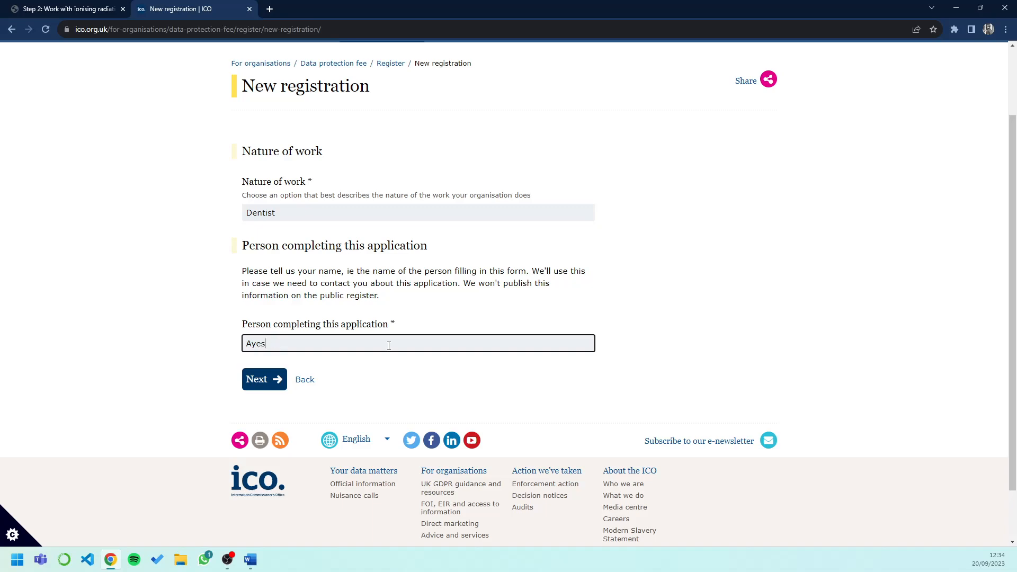
pyautogui.press('BackSpace')
pyautogui.press('BackSpace')
pyautogui.press('BackSpace')
pyautogui.click(274, 383)
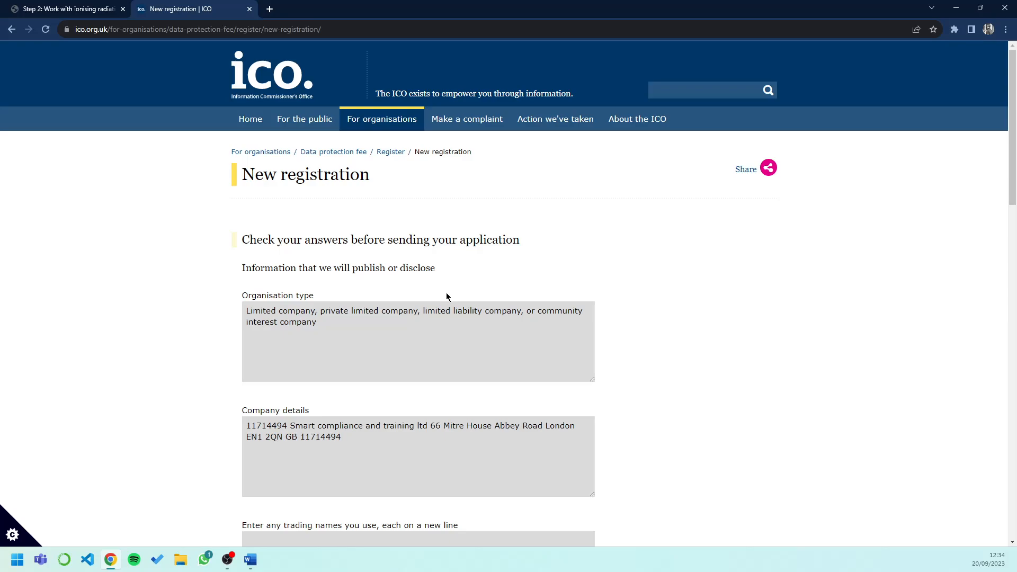
# Step: Review the answers and tick the declaration confirming authority to act for the organisation
pyautogui.scroll(-1, 699, 342)
pyautogui.scroll(-5, 699, 342)
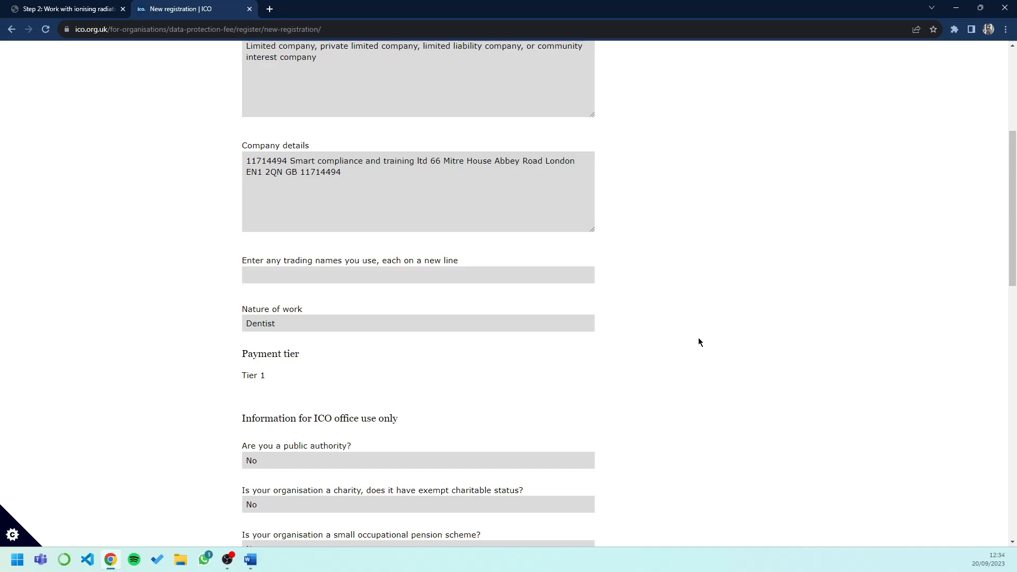
pyautogui.scroll(-15, 699, 342)
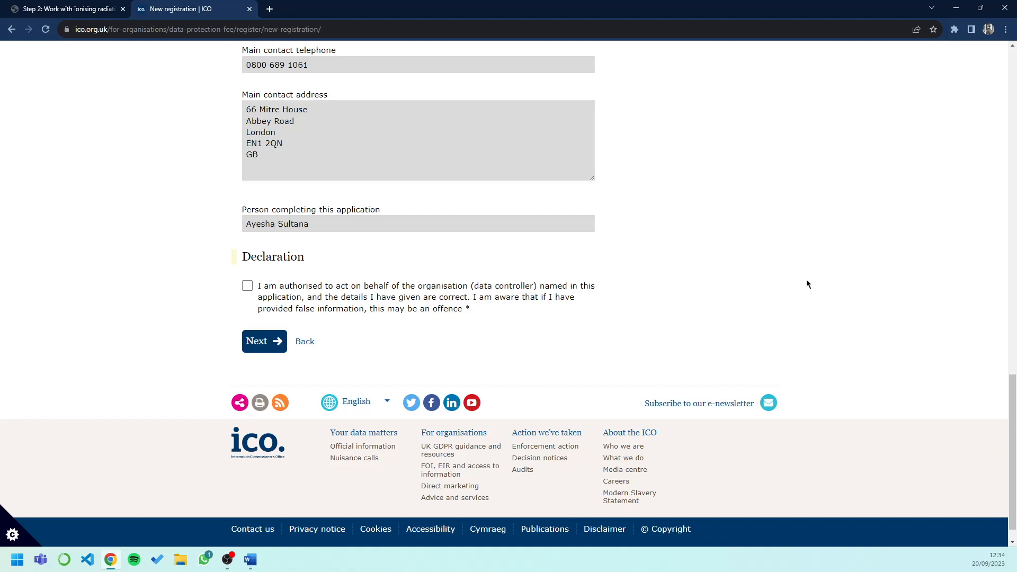
pyautogui.click(245, 291)
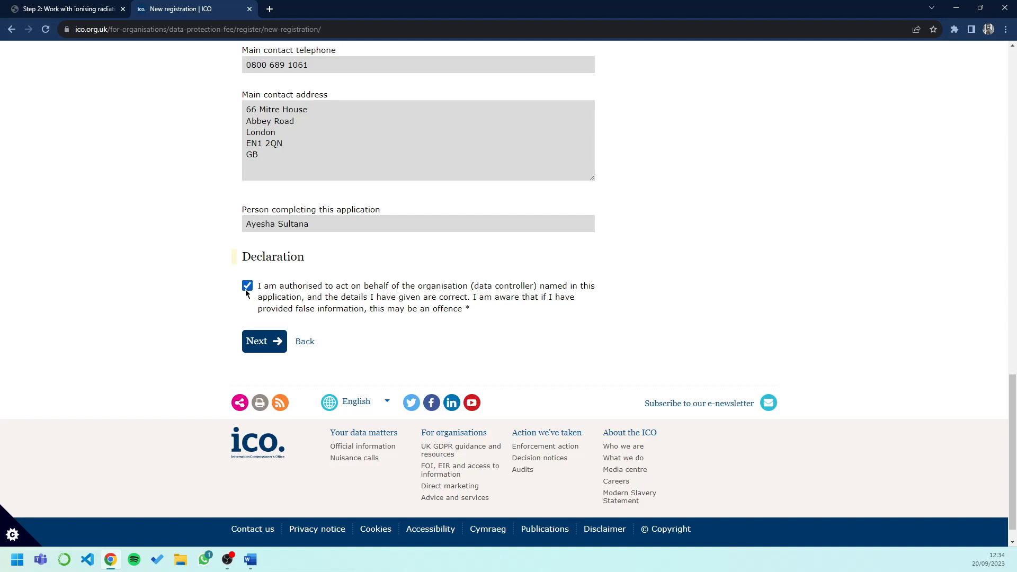
# Step: Submit the declaration with Next to reach the payment method page
pyautogui.click(271, 344)
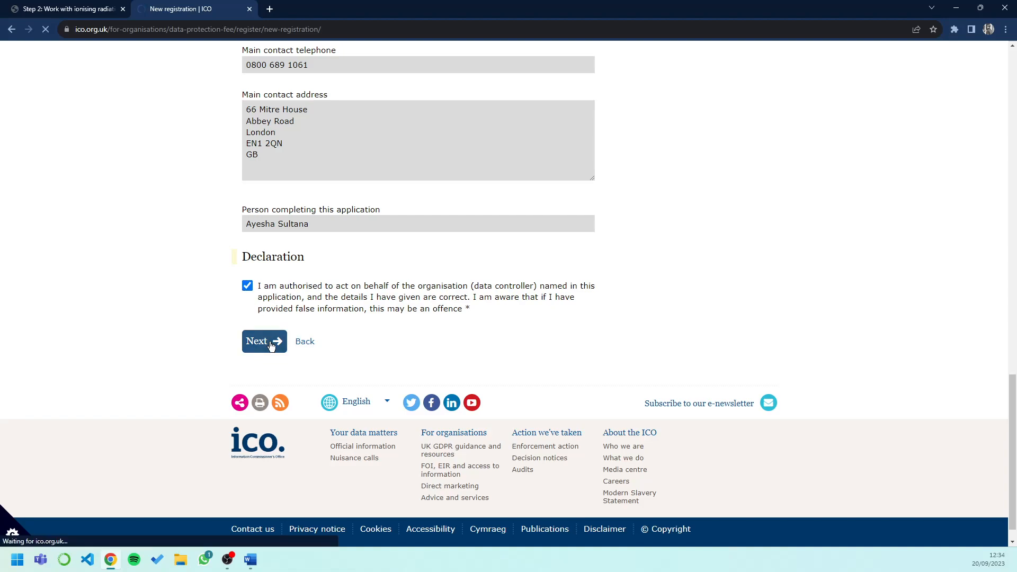